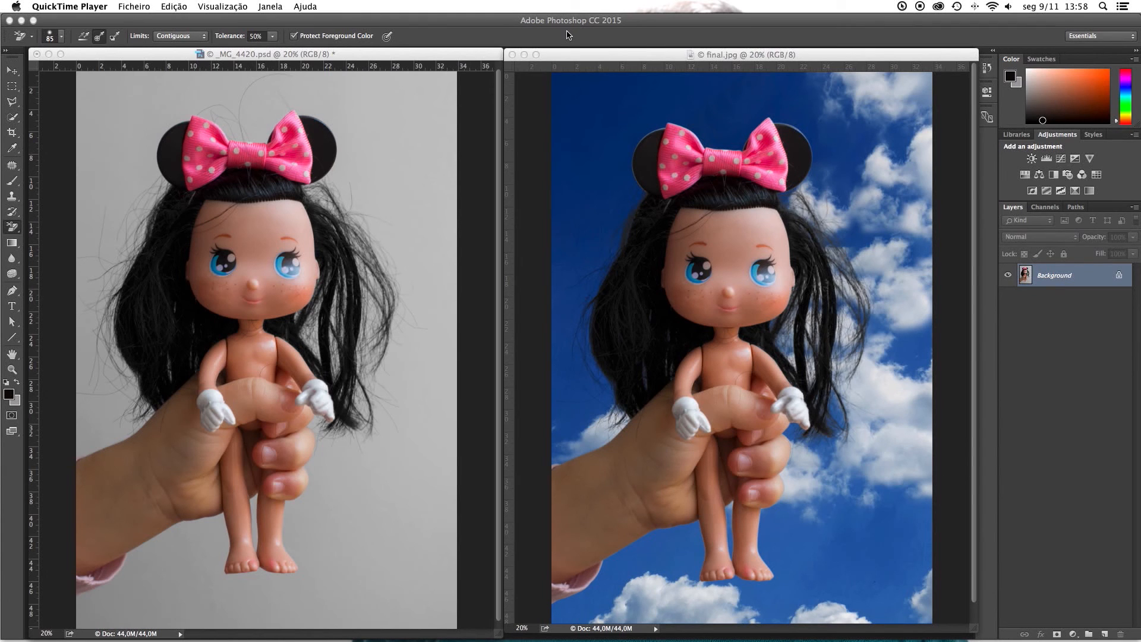
# Step: Minimize the final.jpg document window and enlarge the _MG_4420.psd window to fill the workspace
pyautogui.click(526, 57)
pyautogui.click(526, 57)
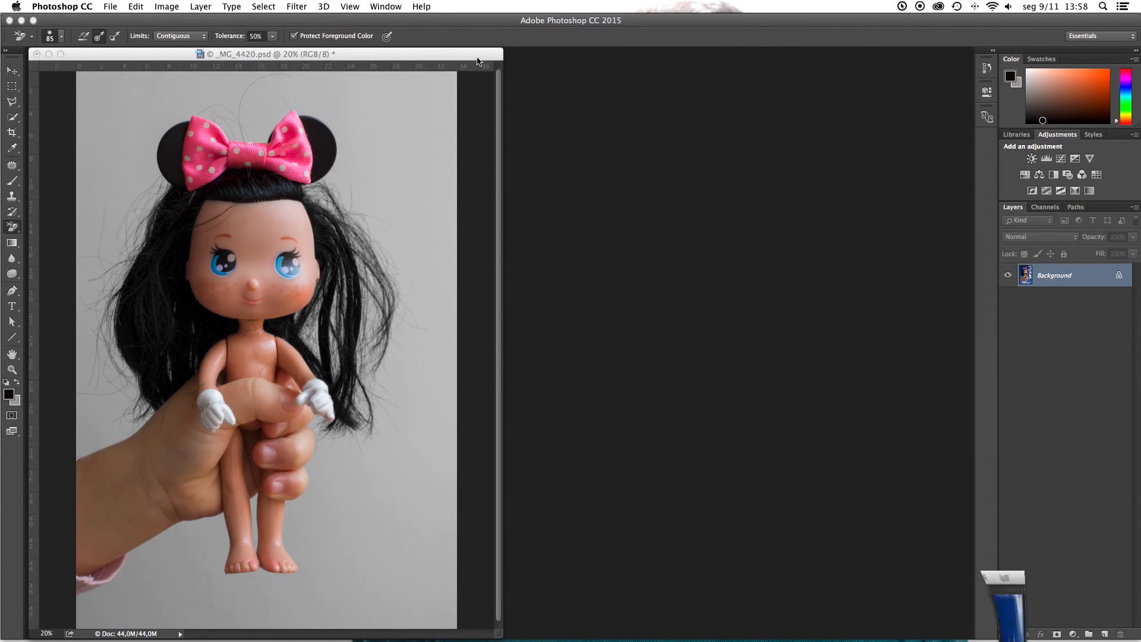
pyautogui.moveTo(429, 55); pyautogui.dragTo(569, 62)
pyautogui.doubleClick(569, 62)
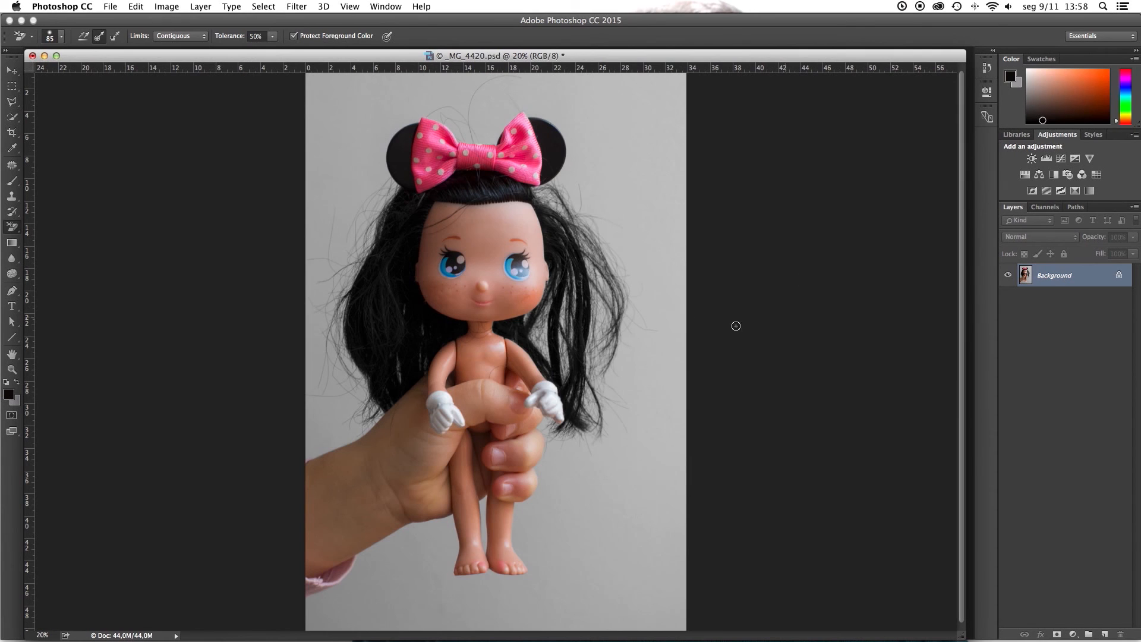
# Step: Load the work path as a selection around the doll and hand, and deselect it
pyautogui.click(1076, 208)
pyautogui.keyDown('super'); pyautogui.click(1006, 224); pyautogui.keyUp('super')
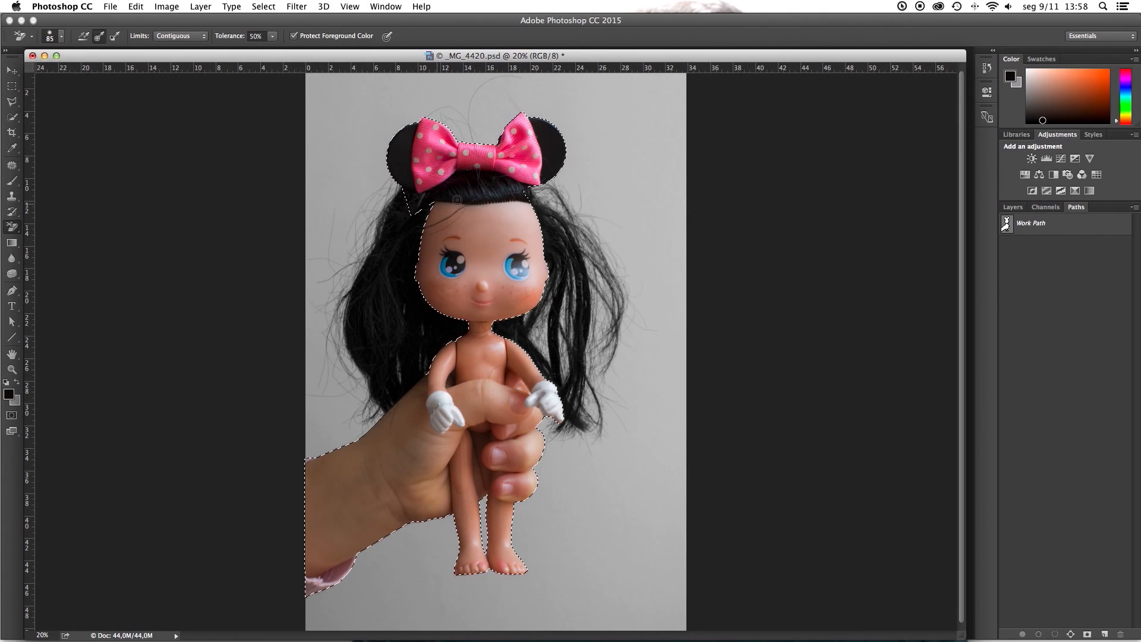
pyautogui.click(1013, 207)
pyautogui.press('super+d')
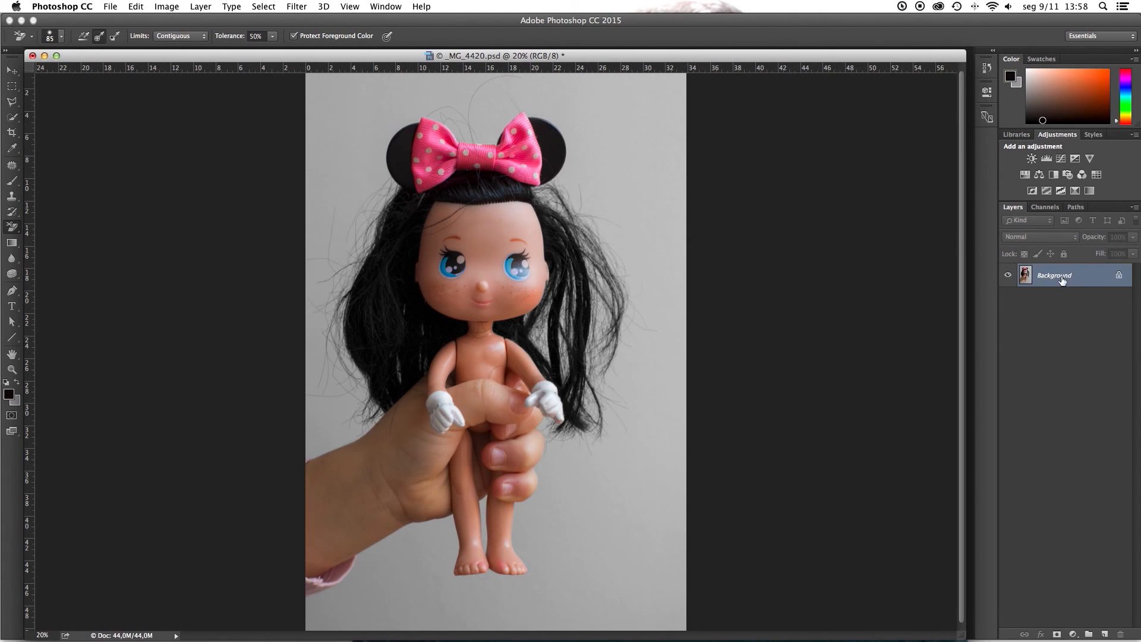
# Step: Duplicate the Background layer and add an empty layer beneath the copy
pyautogui.moveTo(1063, 278); pyautogui.dragTo(1105, 635)
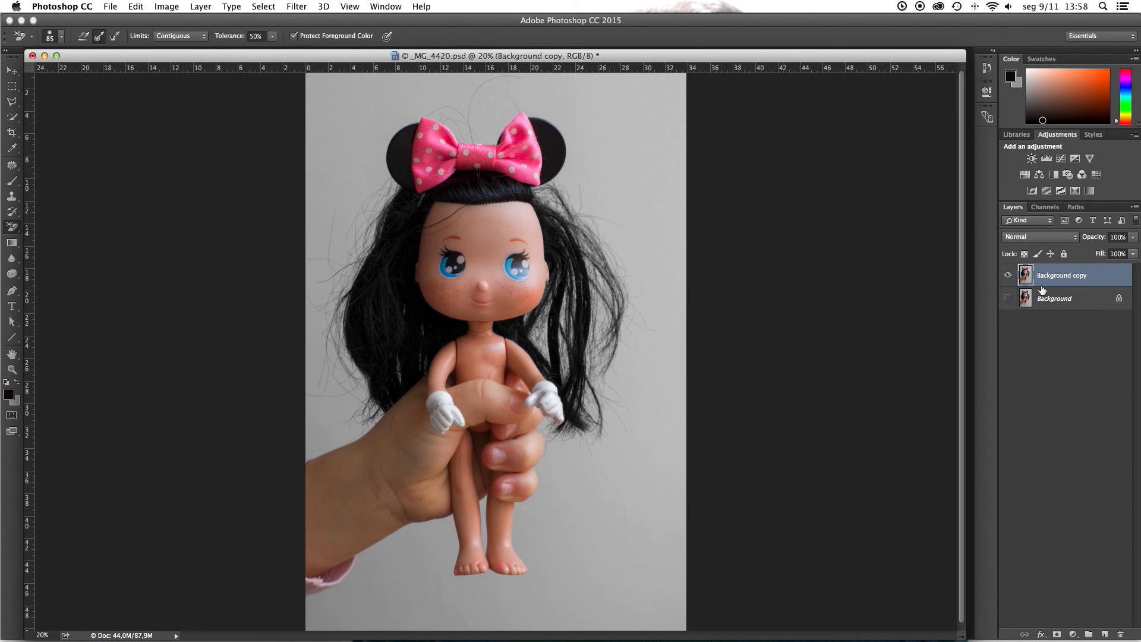
pyautogui.click(1104, 635)
pyautogui.moveTo(1067, 277); pyautogui.dragTo(1060, 305)
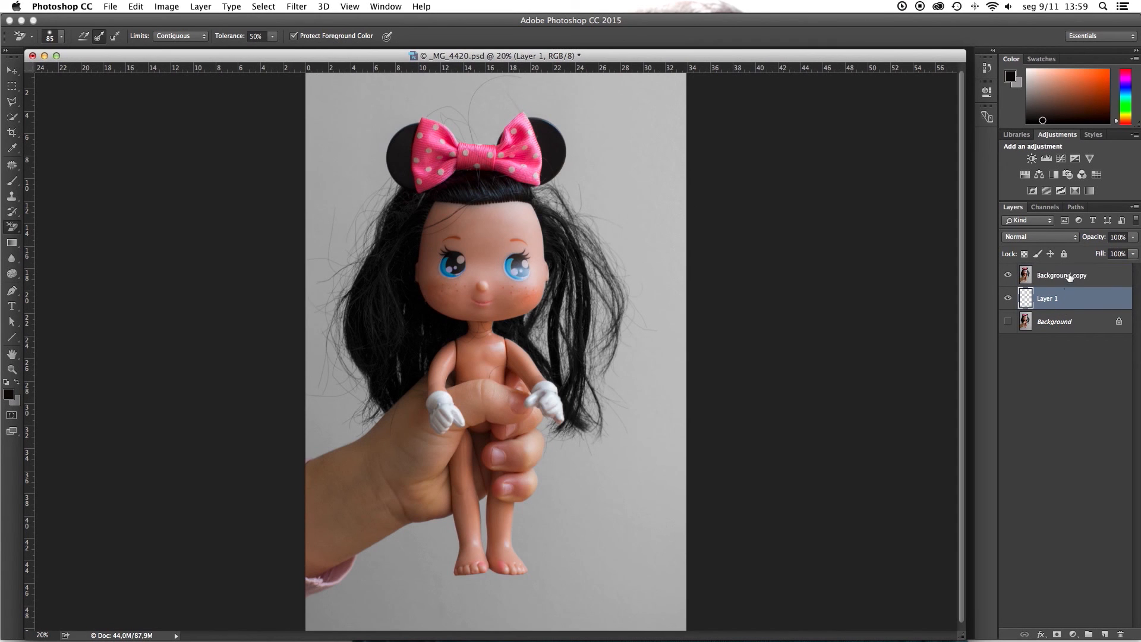
# Step: Add a Solid Color fill layer in bright green 00ff42 beneath the Background copy
pyautogui.click(1073, 635)
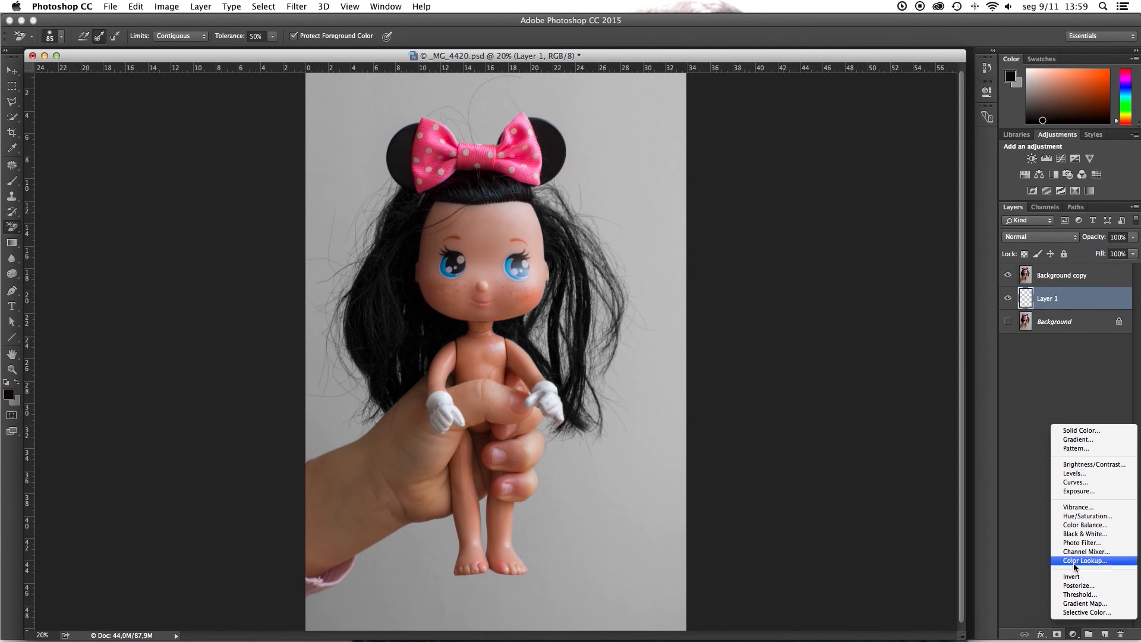
pyautogui.click(1094, 432)
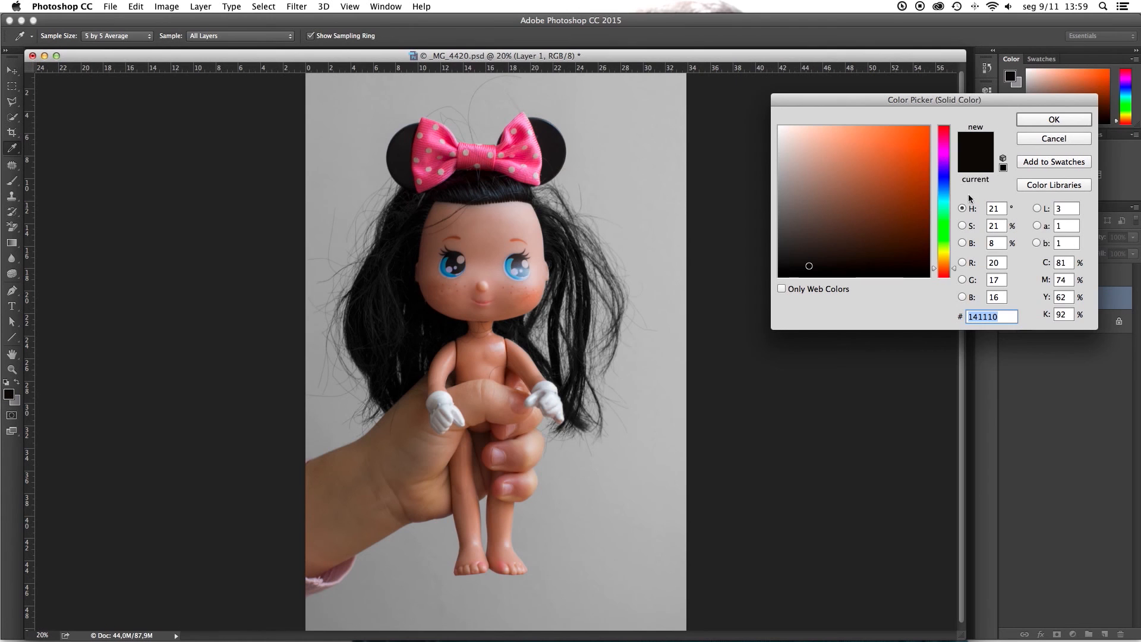
pyautogui.click(944, 221)
pyautogui.click(931, 121)
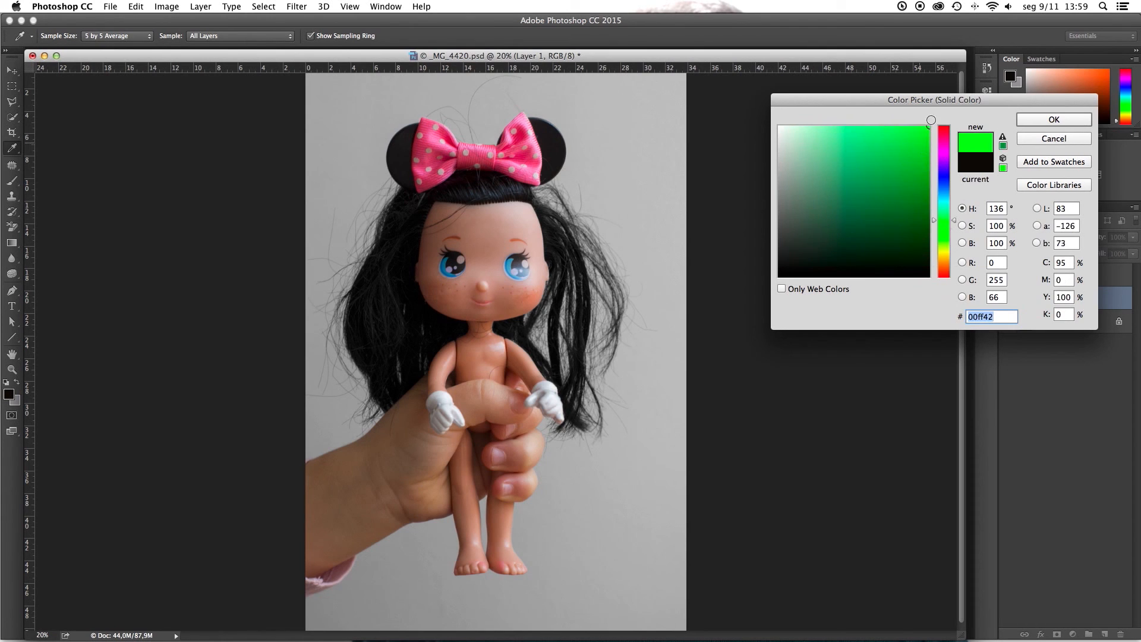
pyautogui.click(1038, 120)
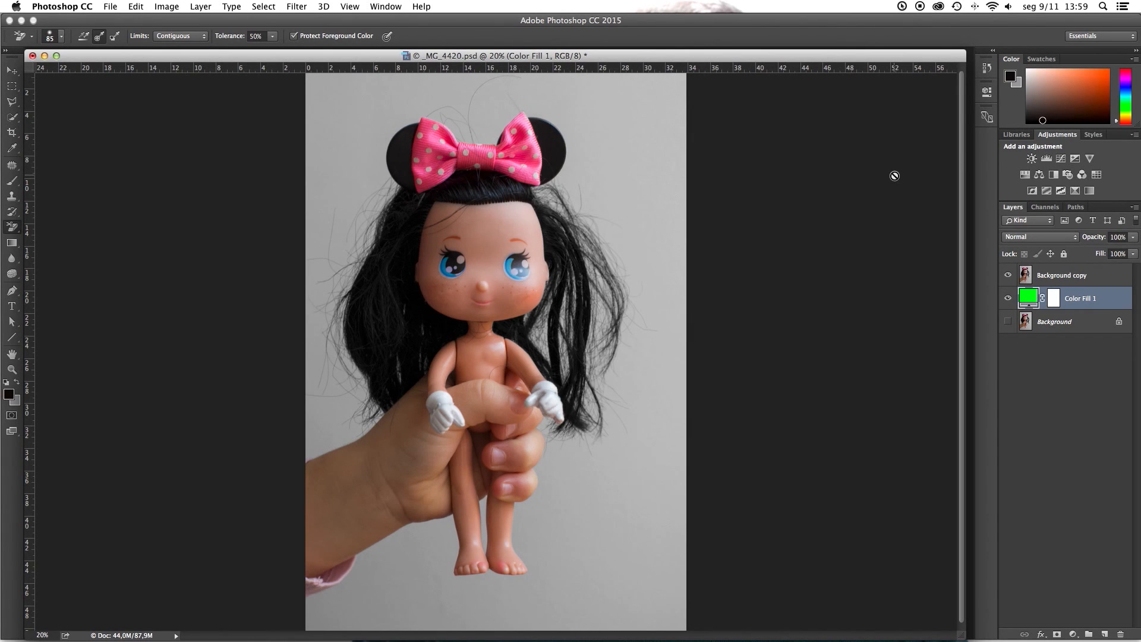
# Step: Select the Background copy layer and activate the Background Eraser tool
pyautogui.click(1061, 275)
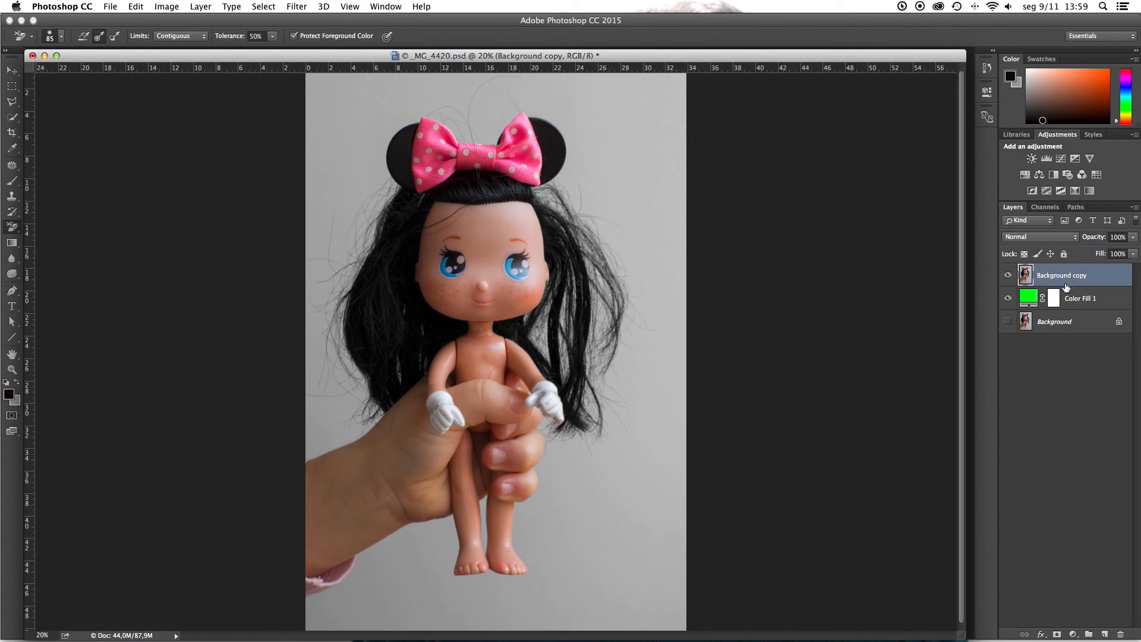
pyautogui.rightClick(15, 228)
pyautogui.click(35, 225)
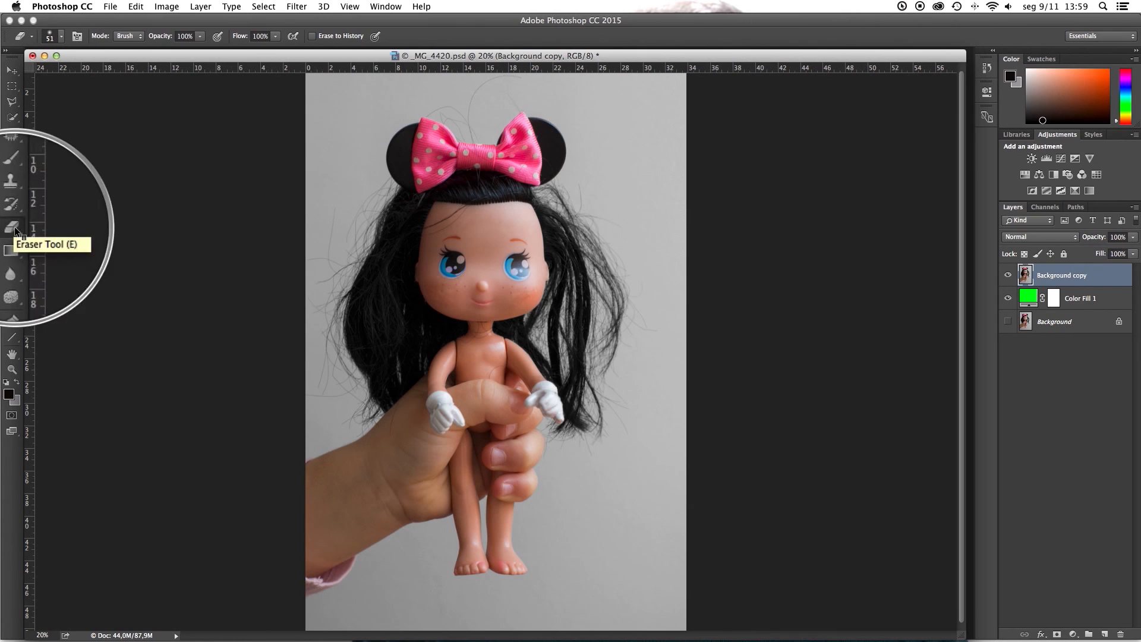
pyautogui.rightClick(15, 229)
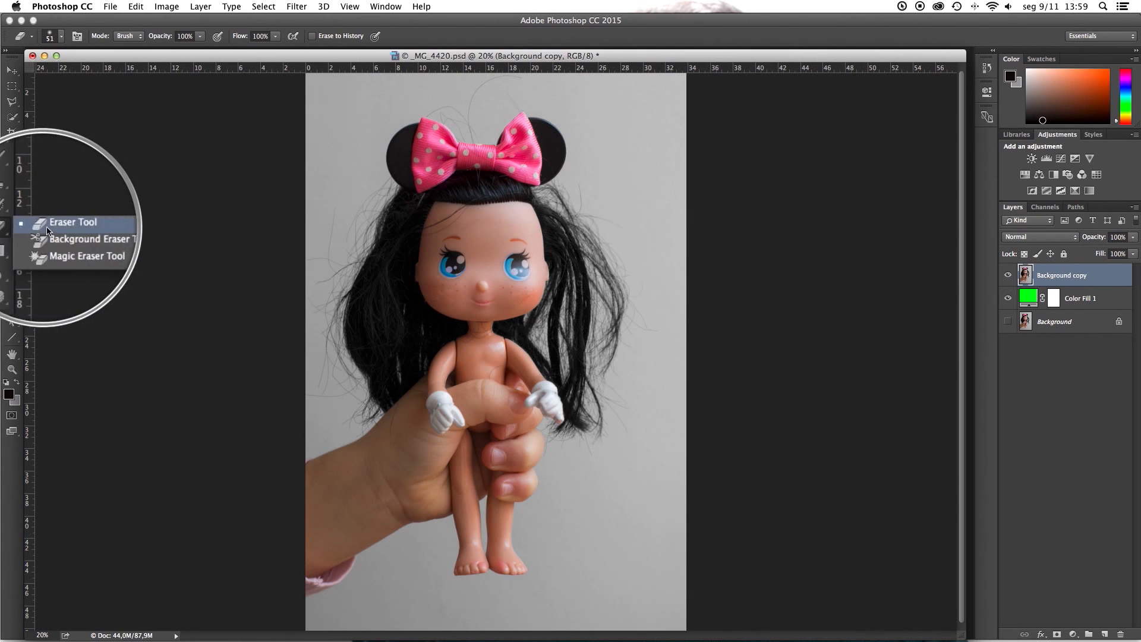
pyautogui.click(75, 237)
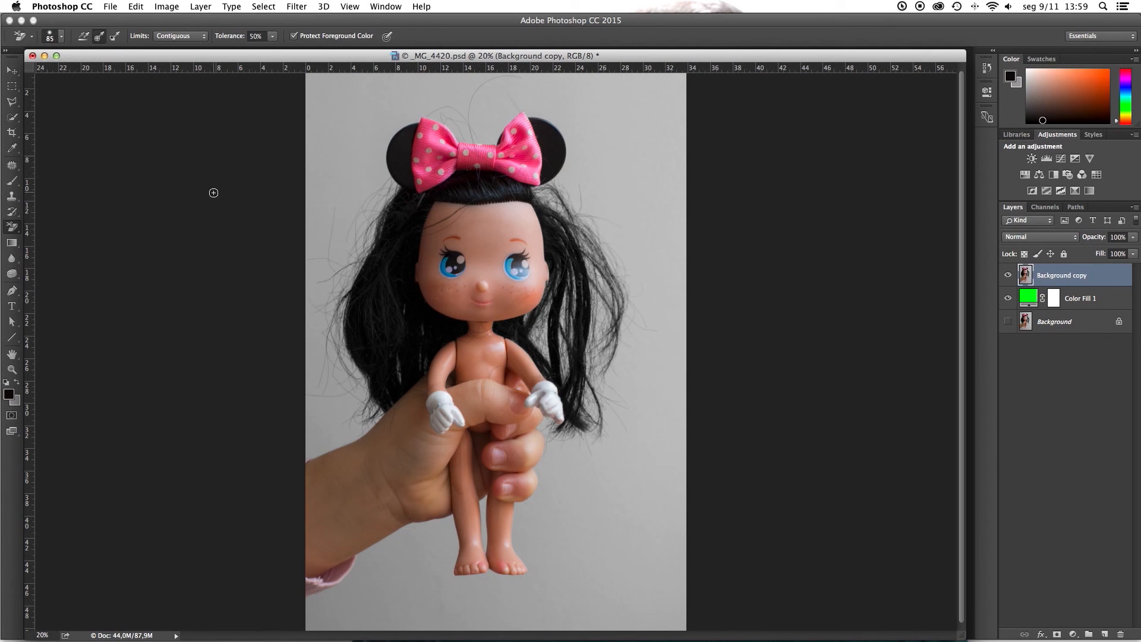
# Step: Try erasing the grey backdrop beside the doll's hair above the arm with a 157 px brush, and undo it
pyautogui.click(60, 37)
pyautogui.moveTo(63, 60); pyautogui.dragTo(89, 60)
pyautogui.moveTo(343, 404)
pyautogui.mouseDown()
pyautogui.moveTo(340, 330)
pyautogui.moveTo(343, 365)
pyautogui.moveTo(326, 355)
pyautogui.moveTo(324, 373)
pyautogui.moveTo(350, 398)
pyautogui.moveTo(317, 381)
pyautogui.moveTo(335, 400)
pyautogui.moveTo(302, 395)
pyautogui.moveTo(327, 341)
pyautogui.mouseUp()
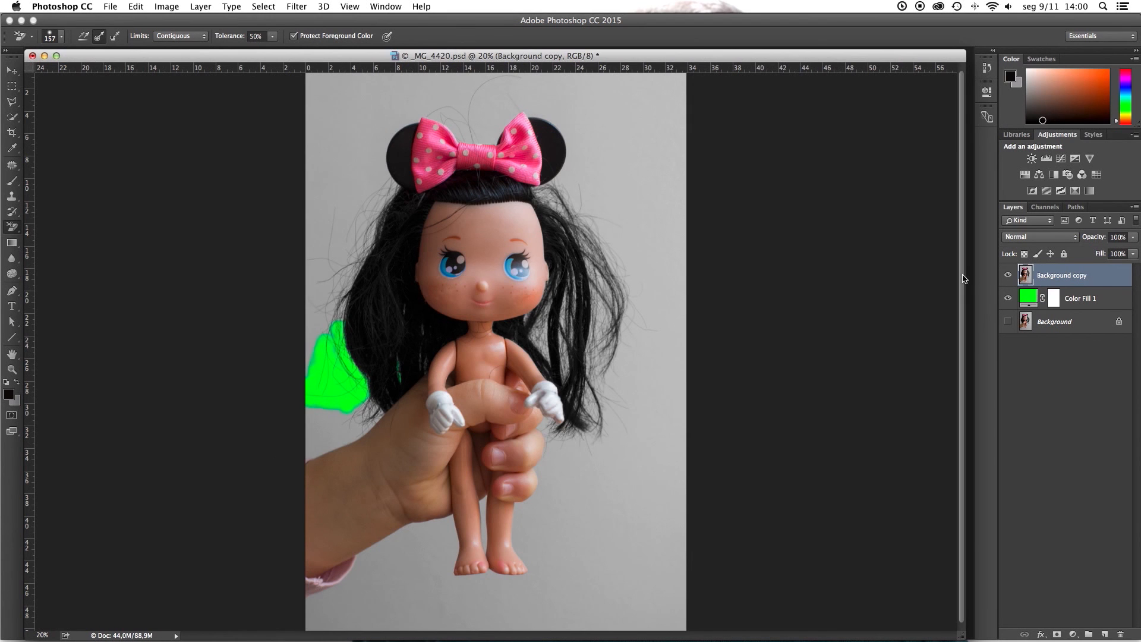
pyautogui.click(1008, 276)
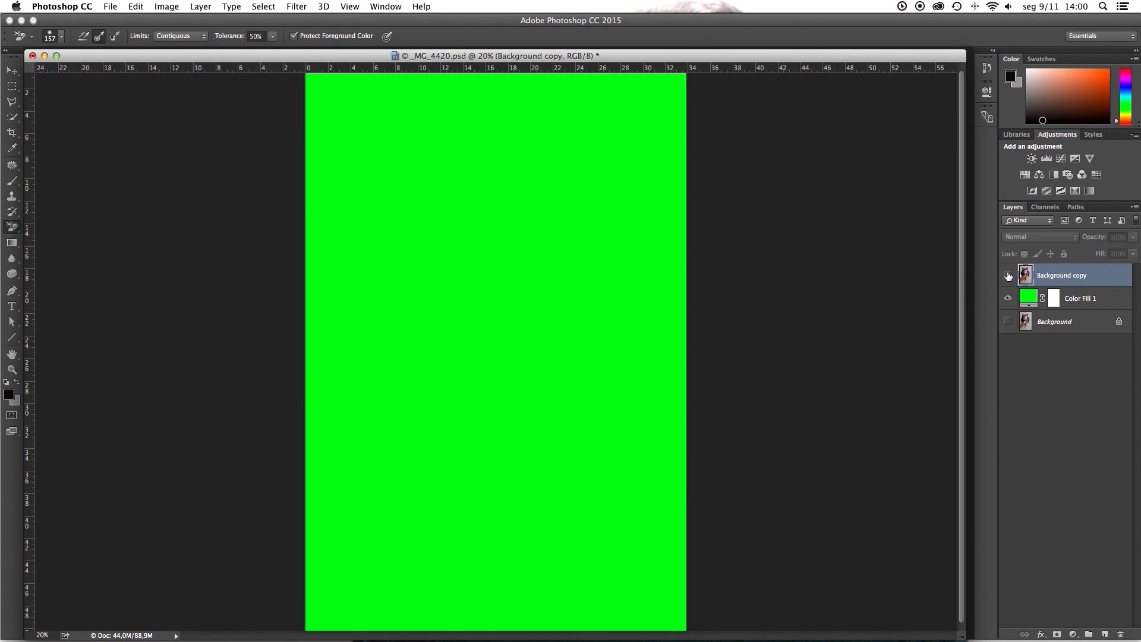
pyautogui.click(1008, 276)
pyautogui.press('super+z')
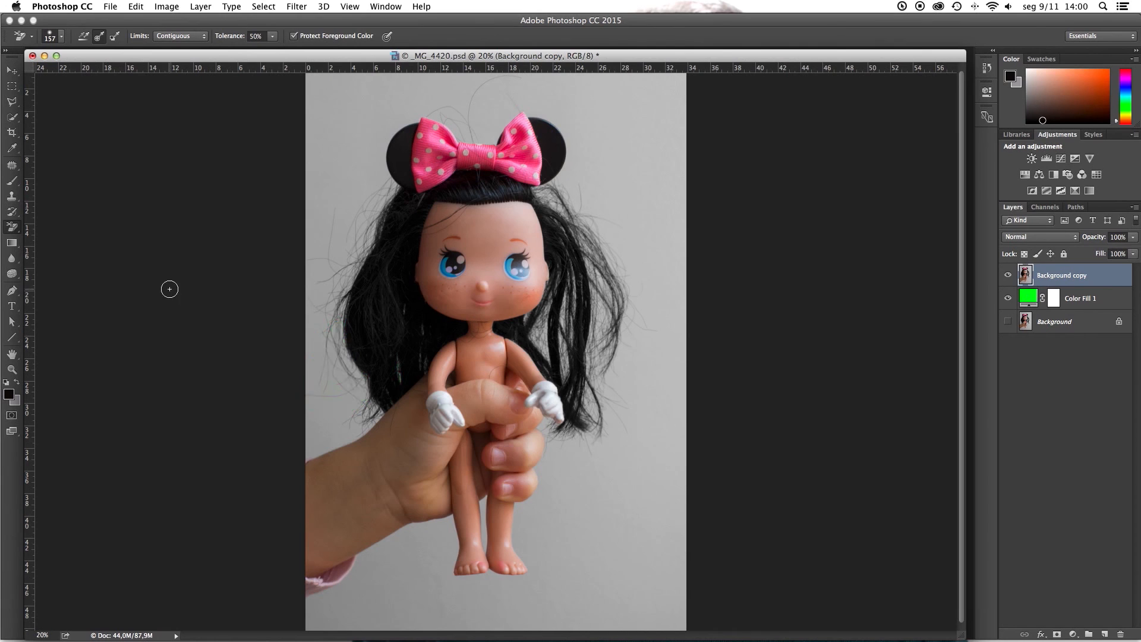
# Step: Set the Background Eraser's brush size to 187 px and its sampling to Once
pyautogui.click(62, 39)
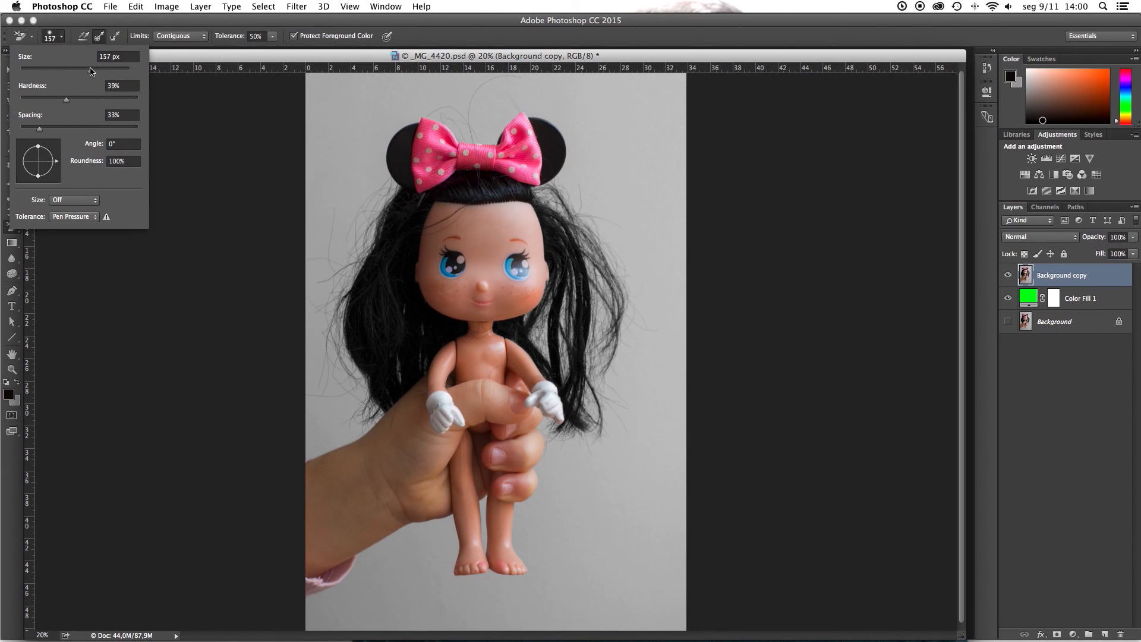
pyautogui.moveTo(90, 71); pyautogui.dragTo(93, 73)
pyautogui.click(83, 38)
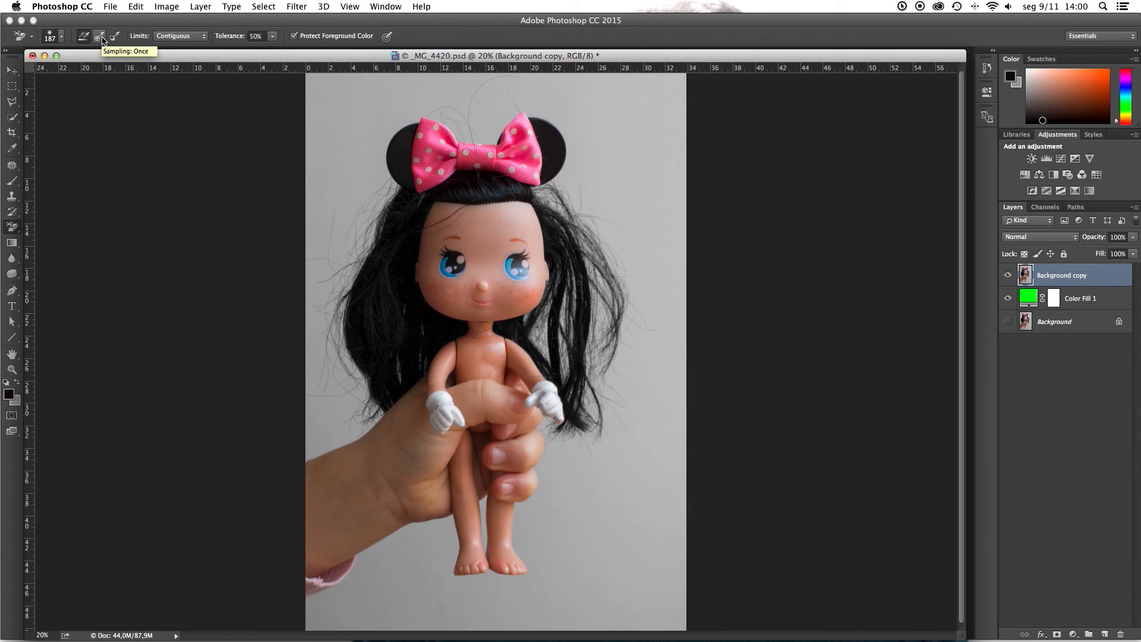
pyautogui.click(102, 39)
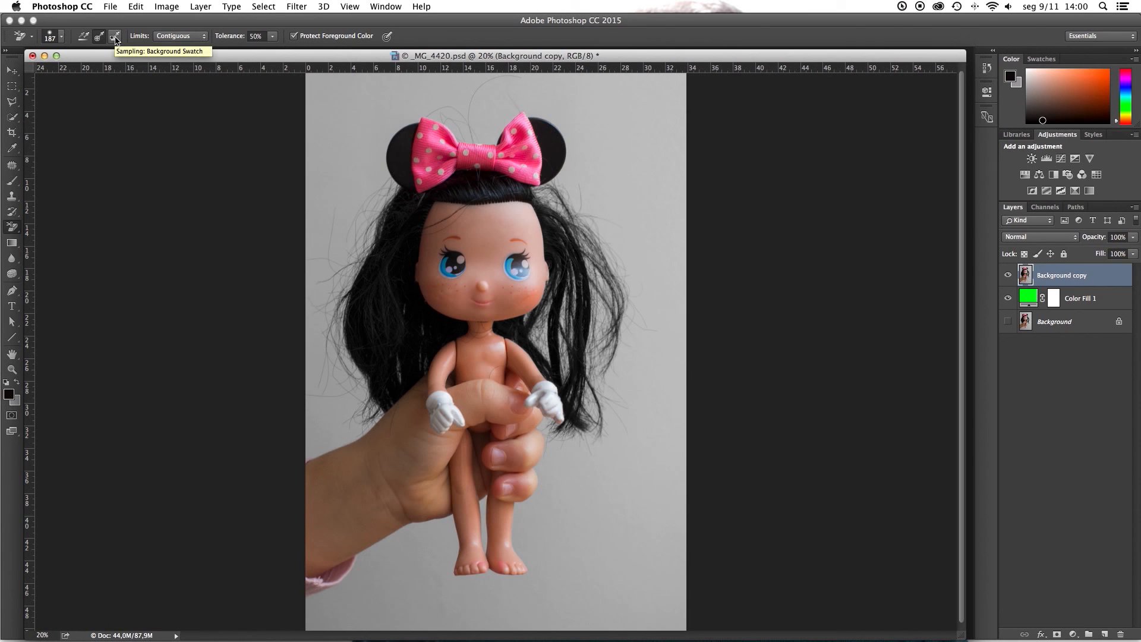
pyautogui.click(87, 38)
pyautogui.click(100, 39)
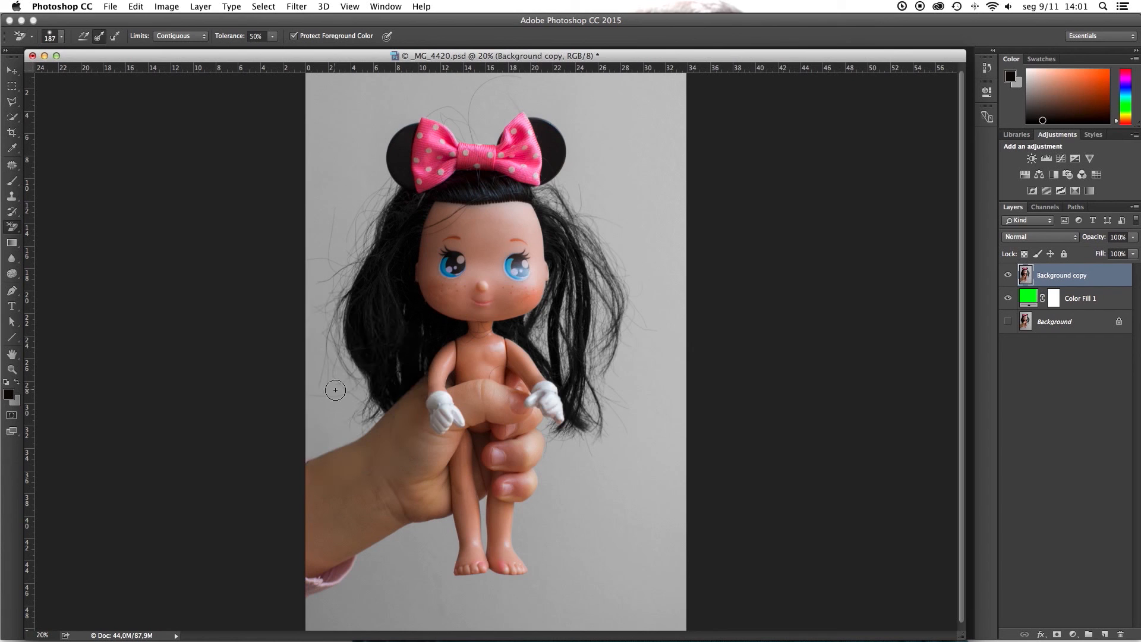
# Step: Try erasing the grey backdrop above the arm with Once and with Continuous sampling, undoing each attempt
pyautogui.moveTo(335, 390)
pyautogui.mouseDown()
pyautogui.moveTo(328, 372)
pyautogui.moveTo(334, 400)
pyautogui.moveTo(343, 374)
pyautogui.moveTo(351, 385)
pyautogui.moveTo(321, 400)
pyautogui.moveTo(318, 366)
pyautogui.moveTo(310, 384)
pyautogui.moveTo(348, 384)
pyautogui.moveTo(351, 365)
pyautogui.moveTo(359, 386)
pyautogui.moveTo(360, 366)
pyautogui.moveTo(363, 409)
pyautogui.moveTo(306, 406)
pyautogui.mouseUp()
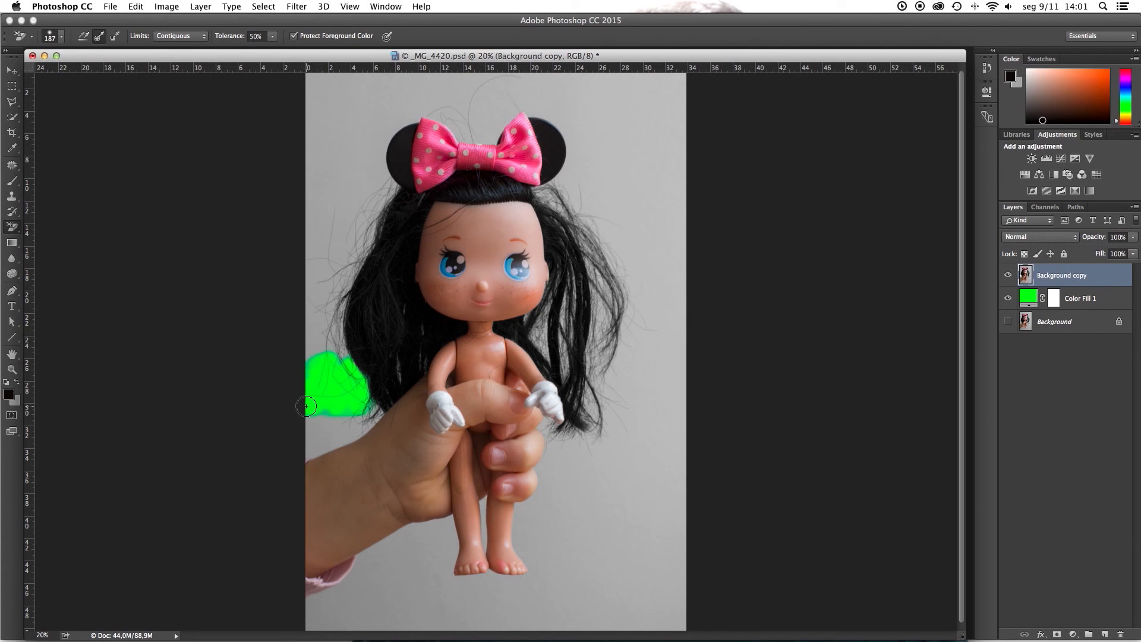
pyautogui.press('super+z')
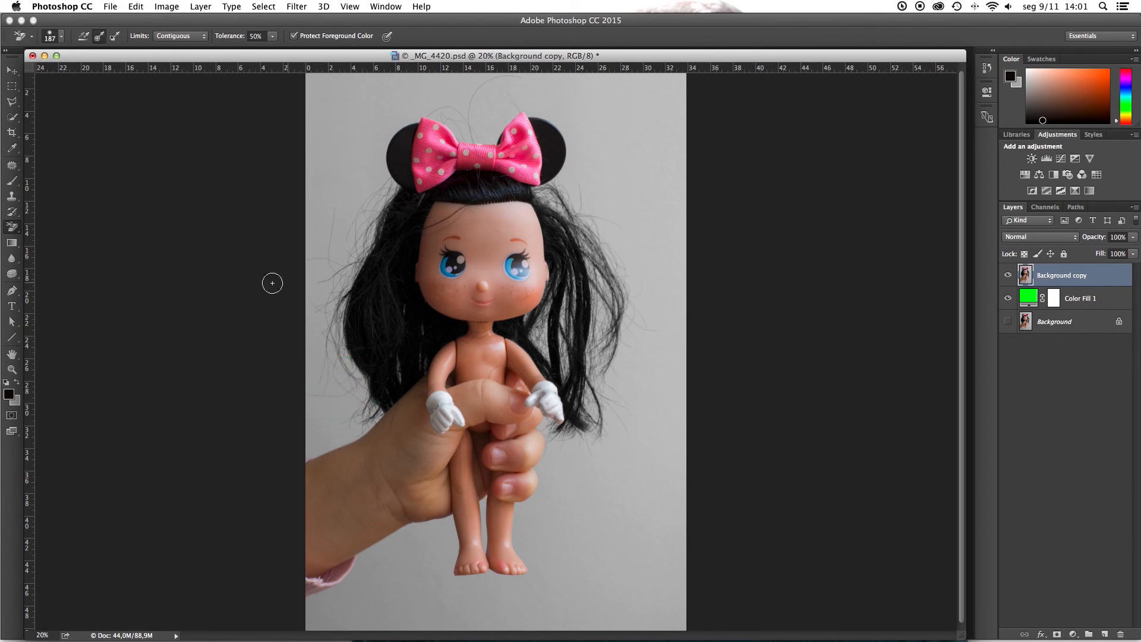
pyautogui.click(84, 38)
pyautogui.click(313, 401)
pyautogui.moveTo(313, 402)
pyautogui.mouseDown()
pyautogui.moveTo(351, 401)
pyautogui.moveTo(333, 423)
pyautogui.moveTo(394, 381)
pyautogui.moveTo(375, 384)
pyautogui.mouseUp()
pyautogui.press('super+z')
# Step: Set the eraser sampling to Background Swatch and sample the grey backdrop as background color using an 11 by 11 average
pyautogui.click(116, 38)
pyautogui.click(19, 404)
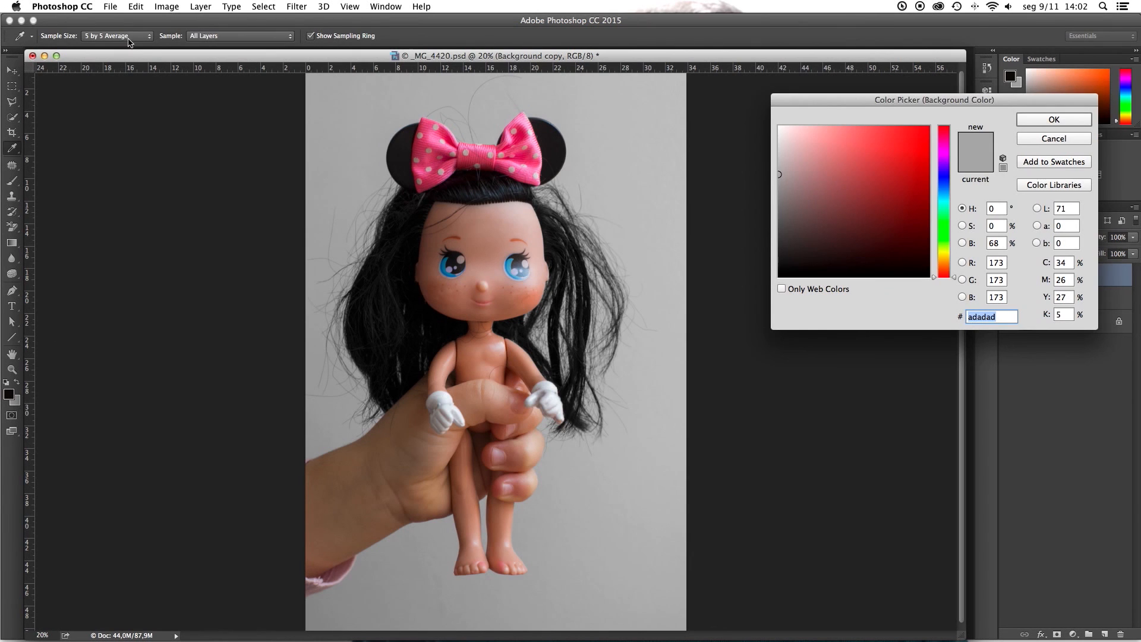
pyautogui.click(143, 37)
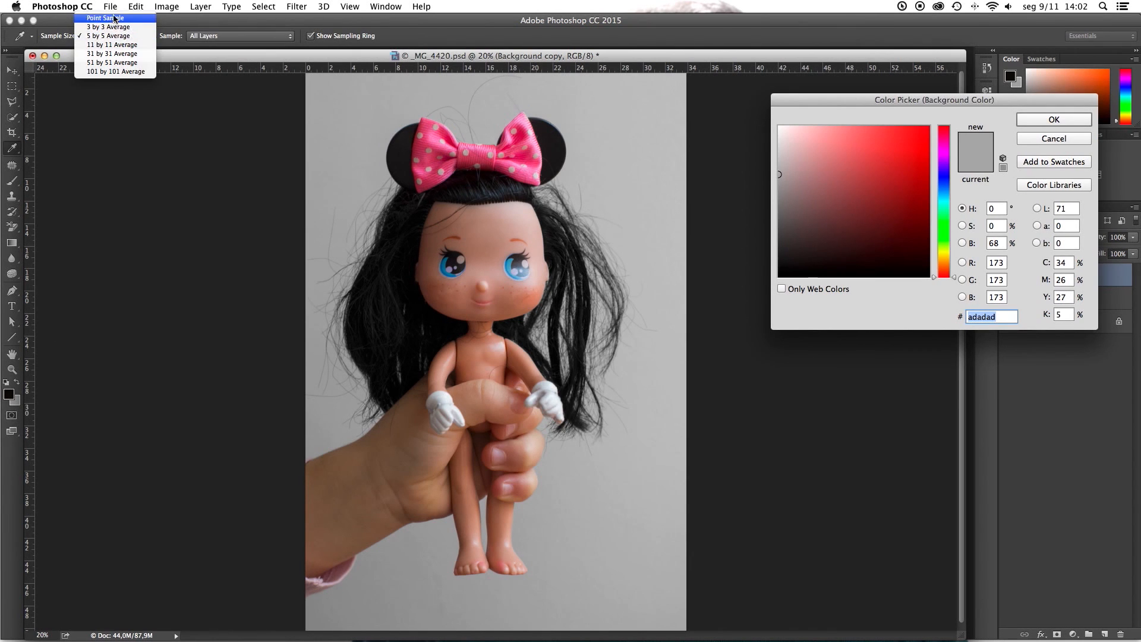
pyautogui.click(108, 45)
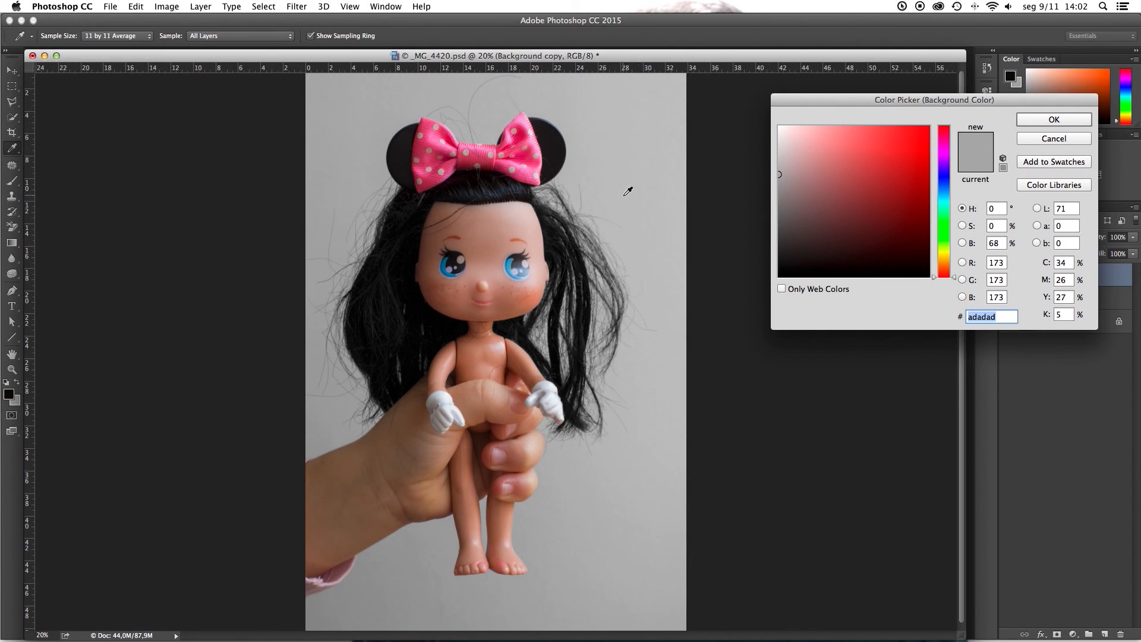
pyautogui.click(628, 192)
pyautogui.click(1054, 120)
pyautogui.press('e')
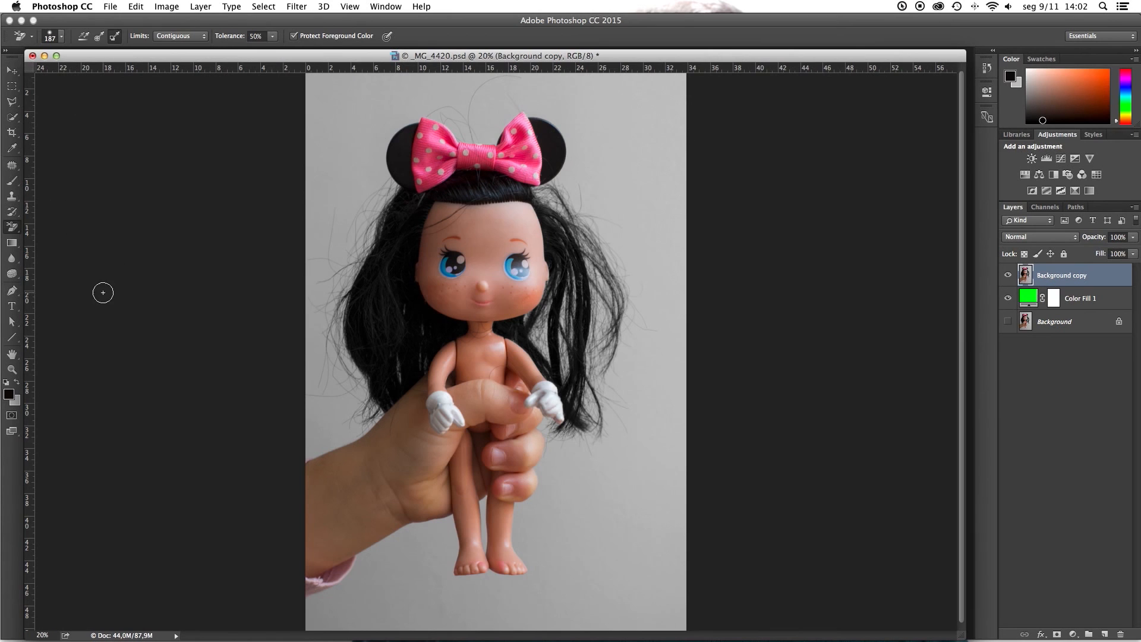
# Step: Try erasing the backdrop above the arm with Background Swatch sampling, undo it, and set the sampling back to Once
pyautogui.moveTo(359, 394)
pyautogui.mouseDown()
pyautogui.moveTo(336, 328)
pyautogui.moveTo(346, 364)
pyautogui.moveTo(341, 257)
pyautogui.moveTo(298, 352)
pyautogui.moveTo(344, 281)
pyautogui.moveTo(342, 321)
pyautogui.moveTo(377, 230)
pyautogui.moveTo(329, 268)
pyautogui.moveTo(313, 320)
pyautogui.mouseUp()
pyautogui.hotkey('ctrl', 'z')
pyautogui.click(99, 38)
# Step: Try erasing the backdrop between the hair strands beside the gloved hand with Discontiguous limits, and undo it
pyautogui.click(203, 37)
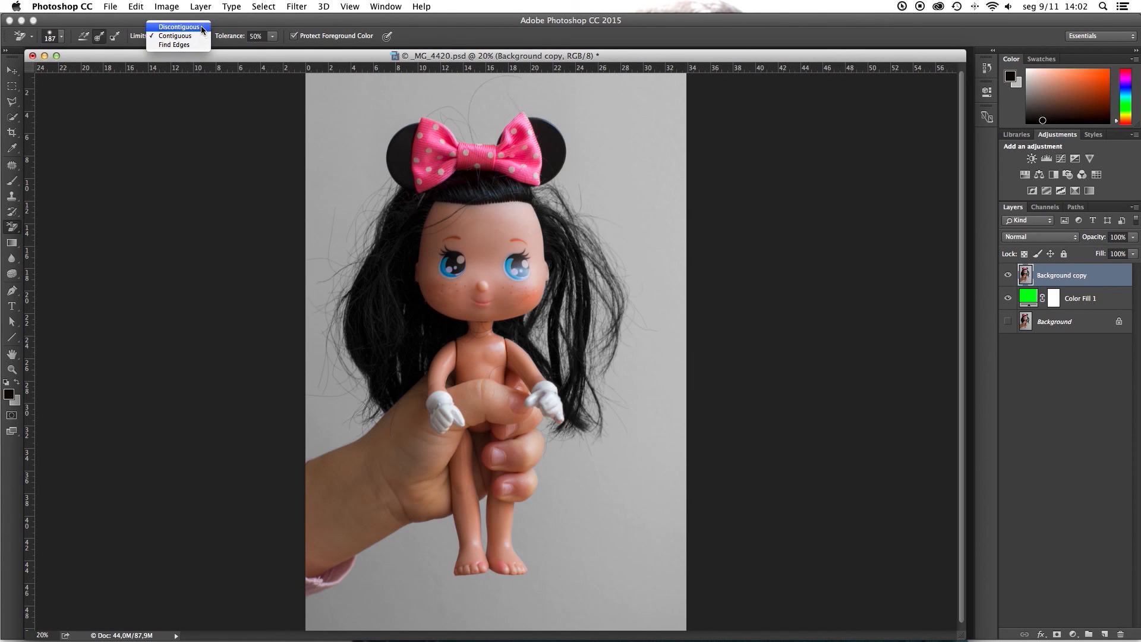
pyautogui.click(202, 27)
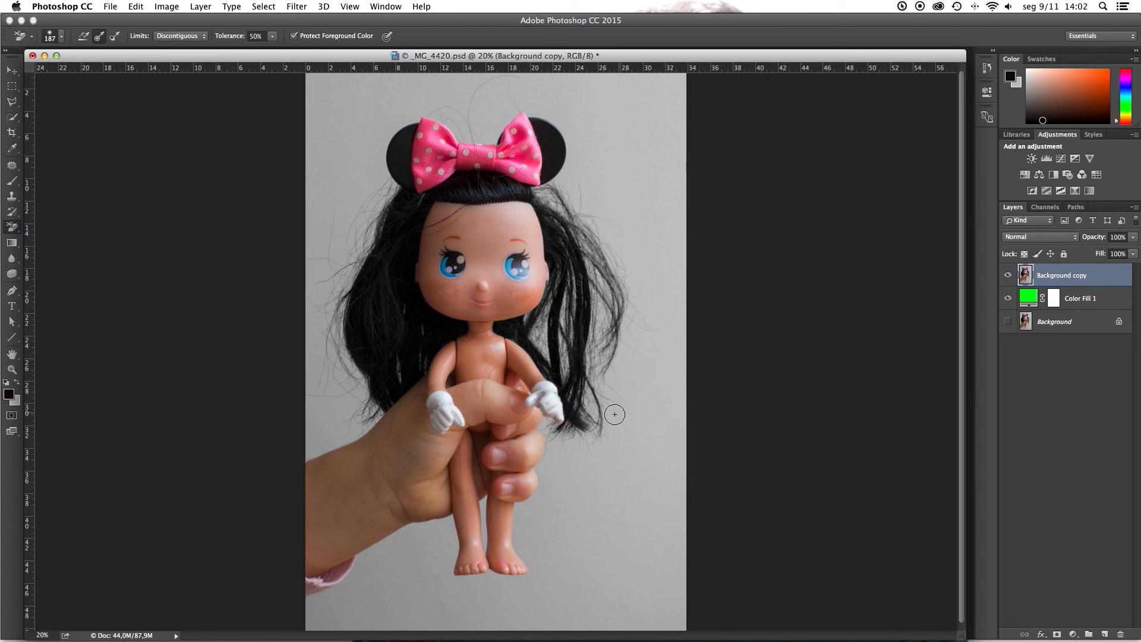
pyautogui.press('super+space')
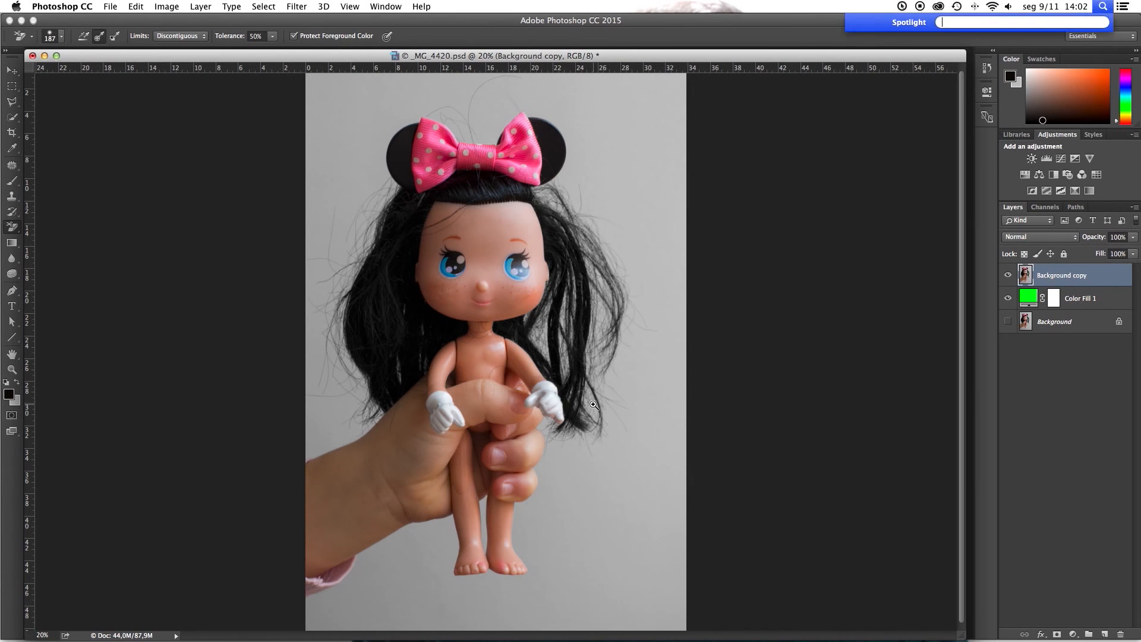
pyautogui.keyDown('super'); pyautogui.click(594, 405); pyautogui.keyUp('super')
pyautogui.keyDown('super'); pyautogui.click(406, 359); pyautogui.keyUp('super')
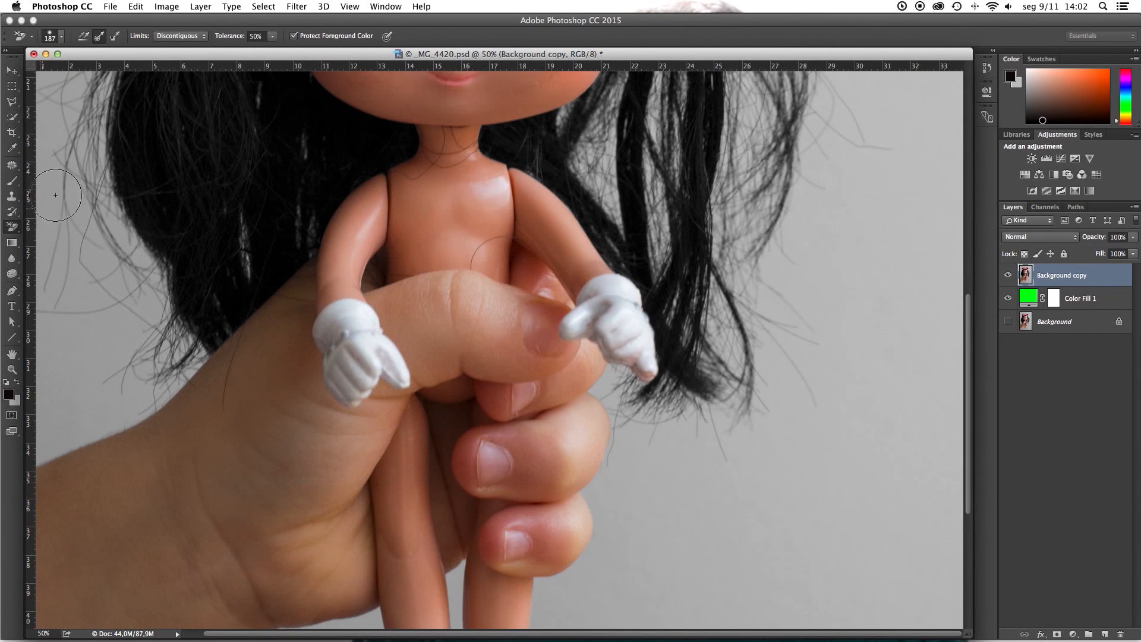
pyautogui.moveTo(790, 305)
pyautogui.mouseDown()
pyautogui.moveTo(722, 279)
pyautogui.moveTo(698, 348)
pyautogui.moveTo(675, 318)
pyautogui.moveTo(684, 256)
pyautogui.moveTo(653, 187)
pyautogui.moveTo(658, 160)
pyautogui.moveTo(667, 267)
pyautogui.mouseUp()
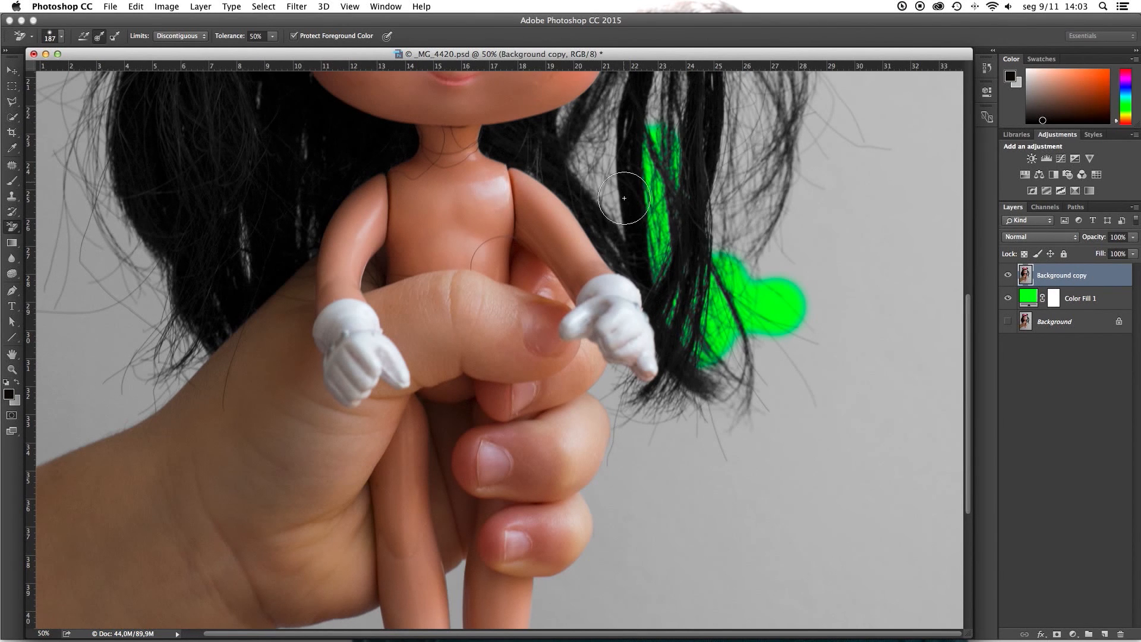
pyautogui.press('super+z')
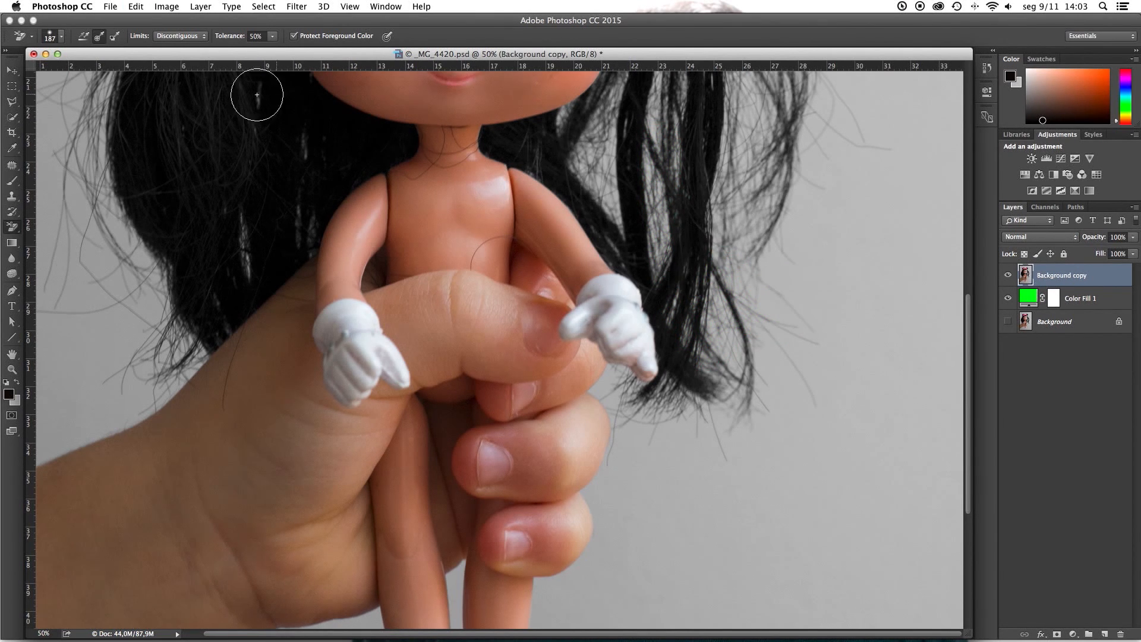
# Step: Set the eraser limits to Contiguous, try erasing the backdrop around the same hair strands, and undo it
pyautogui.click(203, 36)
pyautogui.click(190, 44)
pyautogui.moveTo(771, 307)
pyautogui.mouseDown()
pyautogui.moveTo(737, 295)
pyautogui.moveTo(723, 207)
pyautogui.moveTo(722, 252)
pyautogui.moveTo(747, 319)
pyautogui.mouseUp()
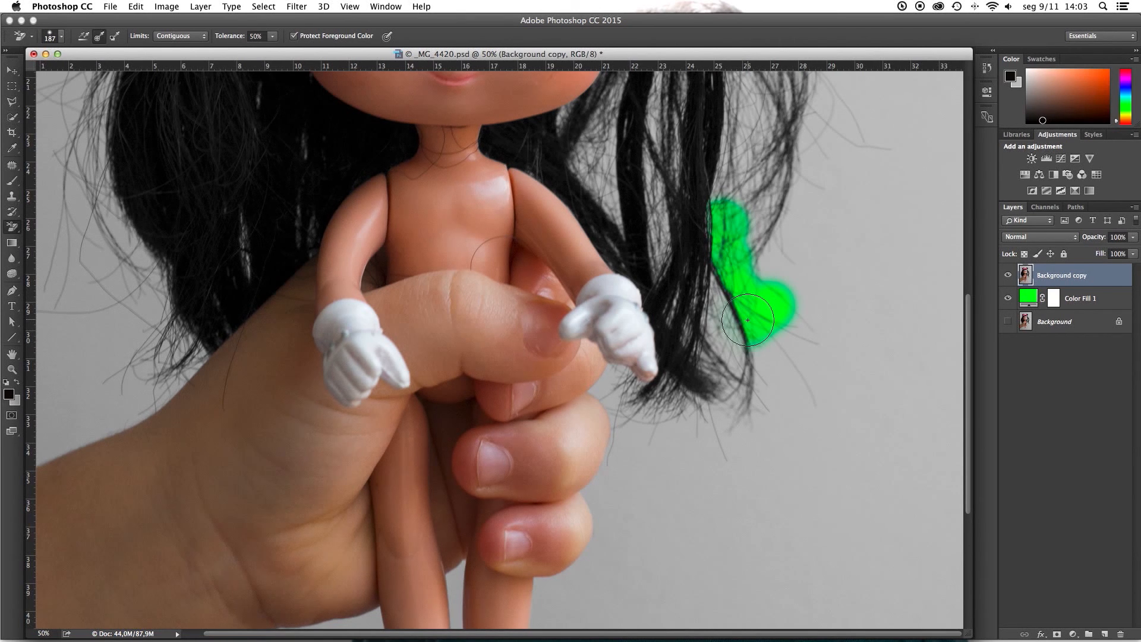
pyautogui.moveTo(748, 320)
pyautogui.mouseDown()
pyautogui.moveTo(728, 327)
pyautogui.moveTo(716, 294)
pyautogui.mouseUp()
pyautogui.press('super+z')
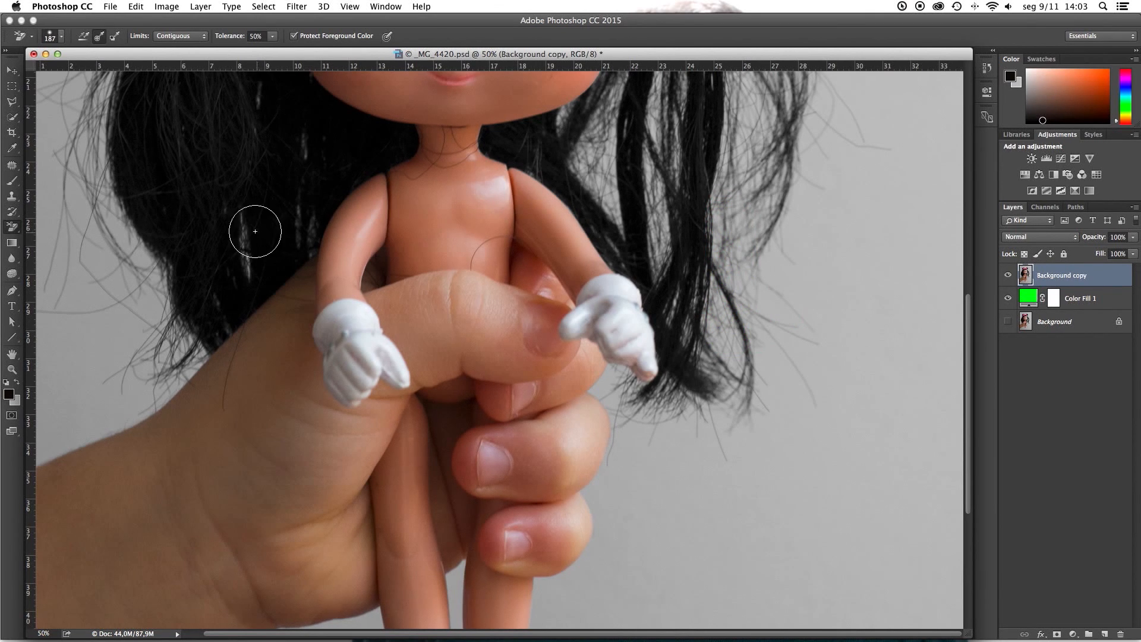
# Step: Set the Background Eraser limits to Discontiguous
pyautogui.click(189, 37)
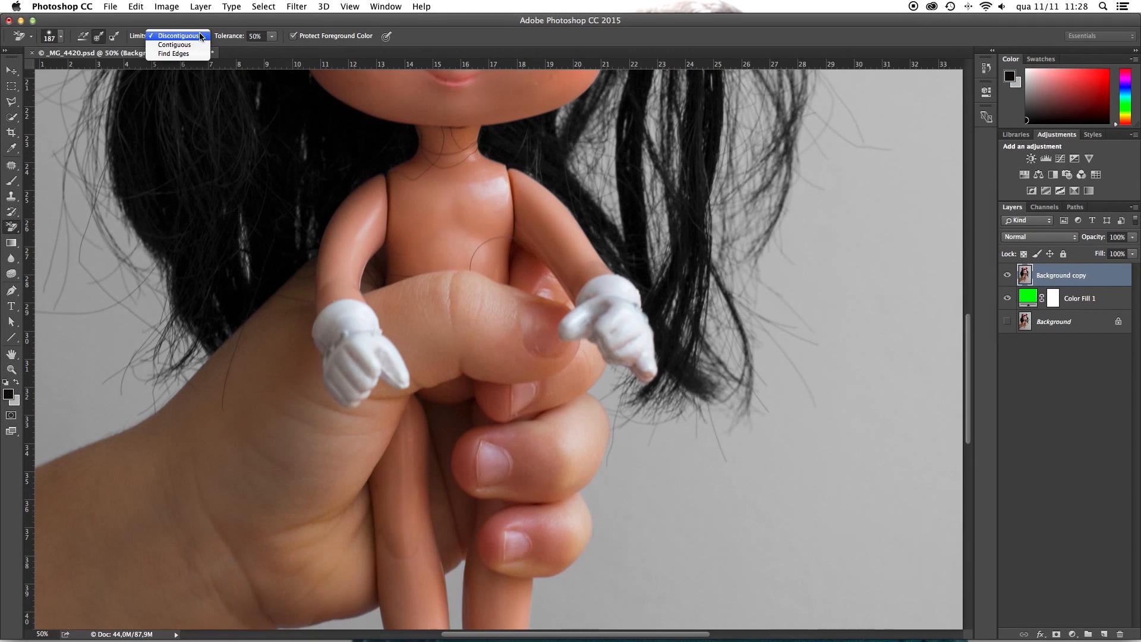
pyautogui.click(192, 27)
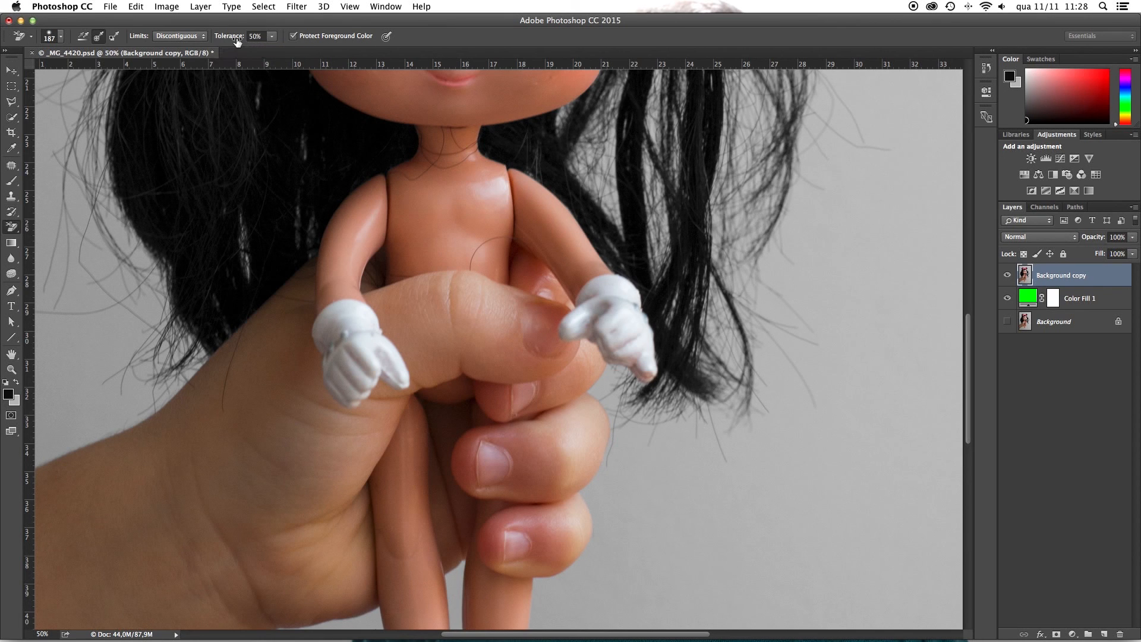
# Step: Set the eraser tolerance to 10% and try erasing the backdrop across the hair tips and the gloved hand
pyautogui.click(262, 36)
pyautogui.write('10')
pyautogui.moveTo(830, 375)
pyautogui.mouseDown()
pyautogui.moveTo(519, 369)
pyautogui.moveTo(542, 369)
pyautogui.mouseUp()
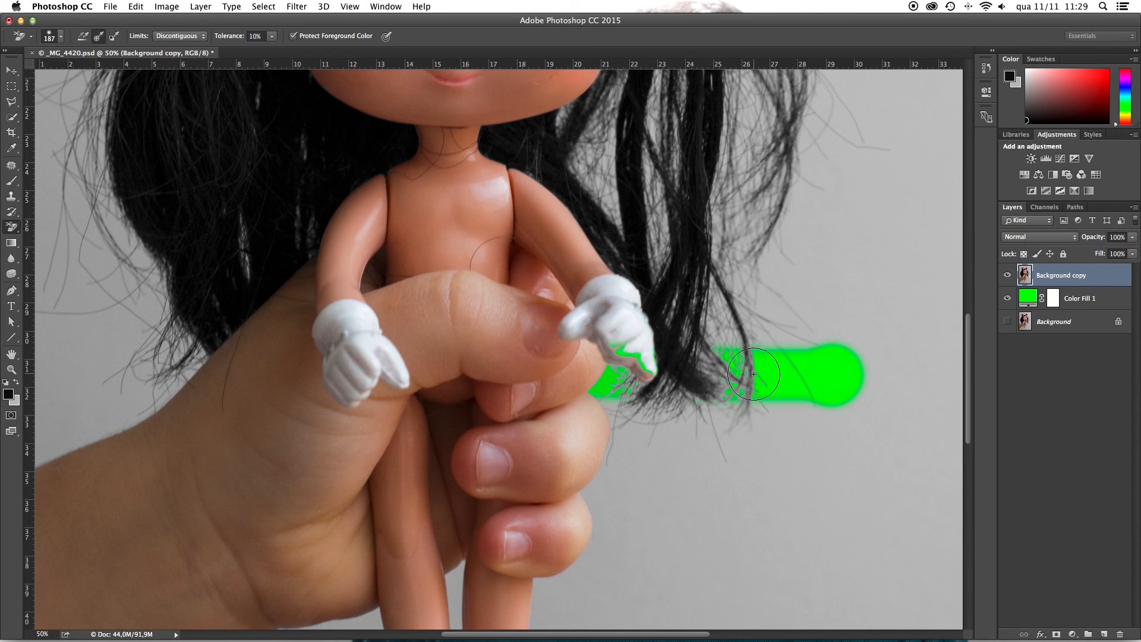
# Step: Set the eraser tolerance to 50% and try erasing a second strip just above the first one
pyautogui.click(262, 36)
pyautogui.write('50')
pyautogui.click(838, 332)
pyautogui.moveTo(839, 331); pyautogui.dragTo(531, 320)
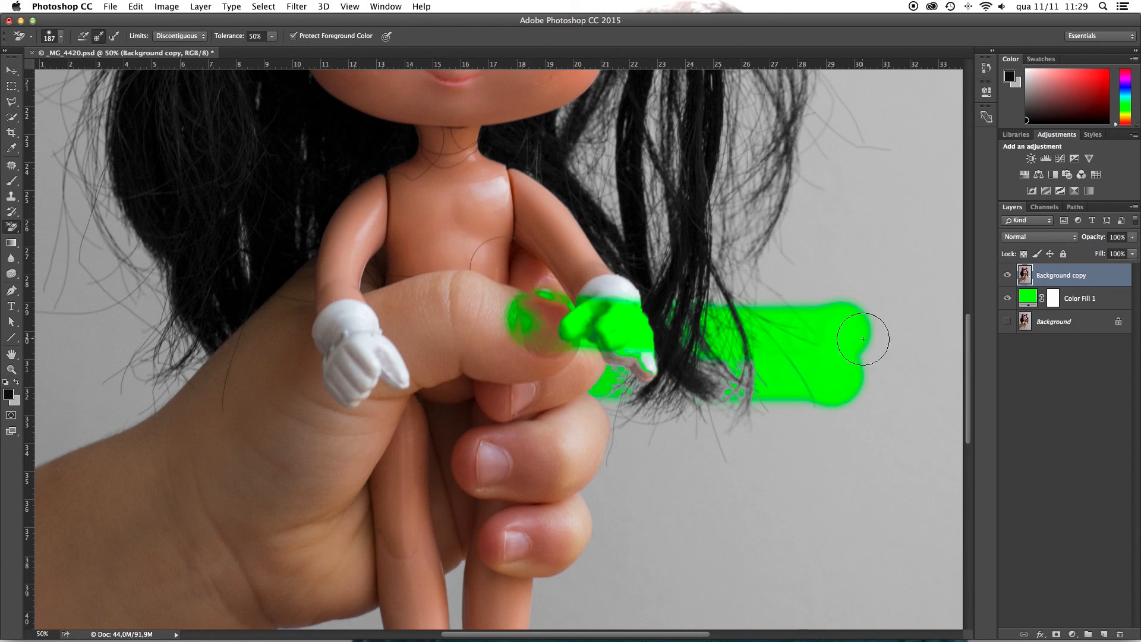
# Step: Set the eraser tolerance to 70% and try erasing further strips through the hair and gloved hand
pyautogui.click(232, 36)
pyautogui.write('70')
pyautogui.moveTo(847, 288); pyautogui.dragTo(563, 286)
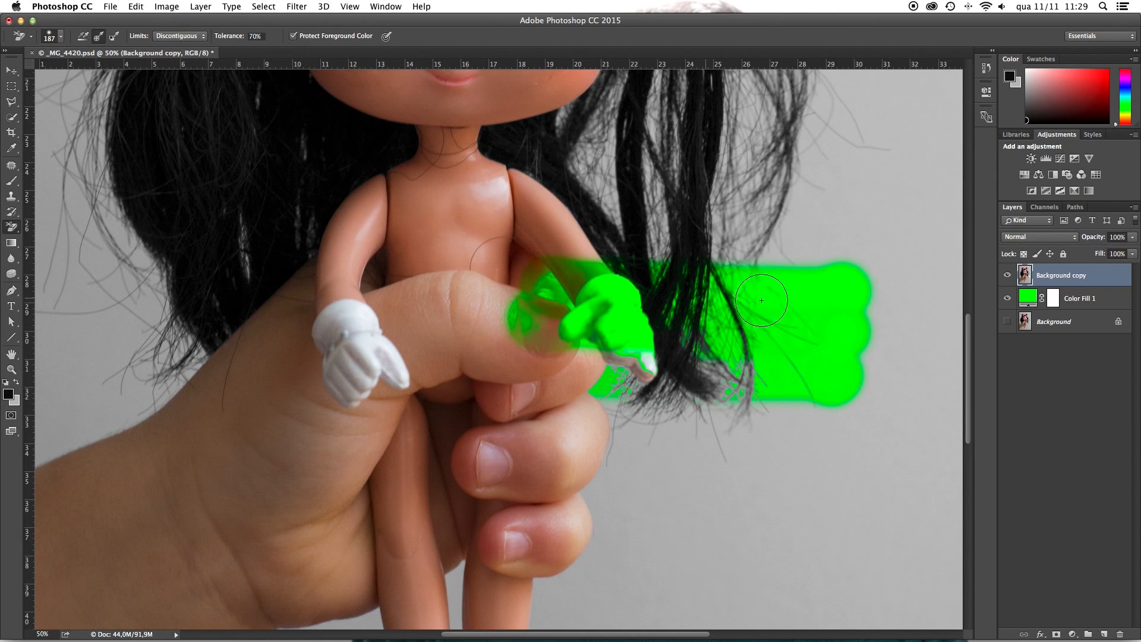
pyautogui.moveTo(820, 274); pyautogui.dragTo(704, 267)
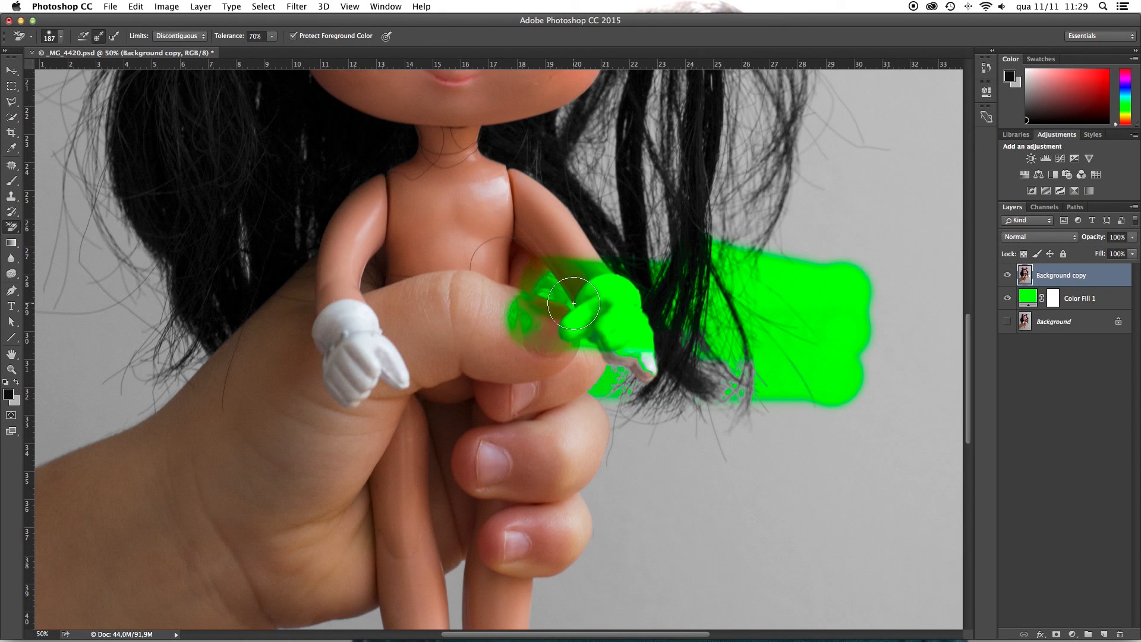
# Step: Set the eraser tolerance to 50% and revert the image history to the New Color Fill Layer state
pyautogui.click(271, 36)
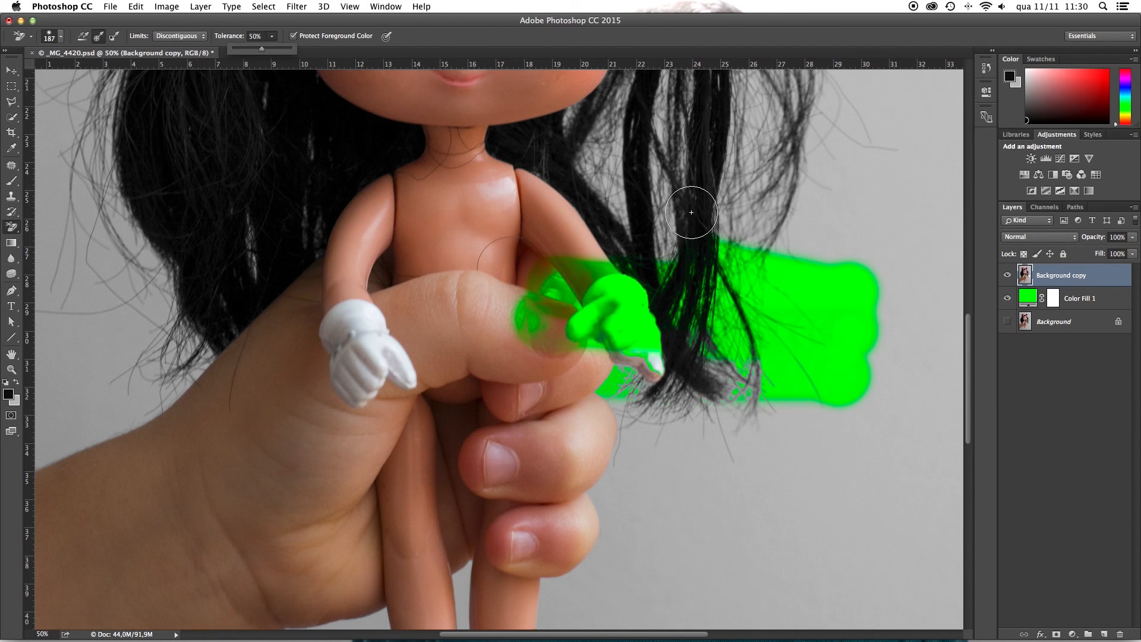
pyautogui.click(988, 69)
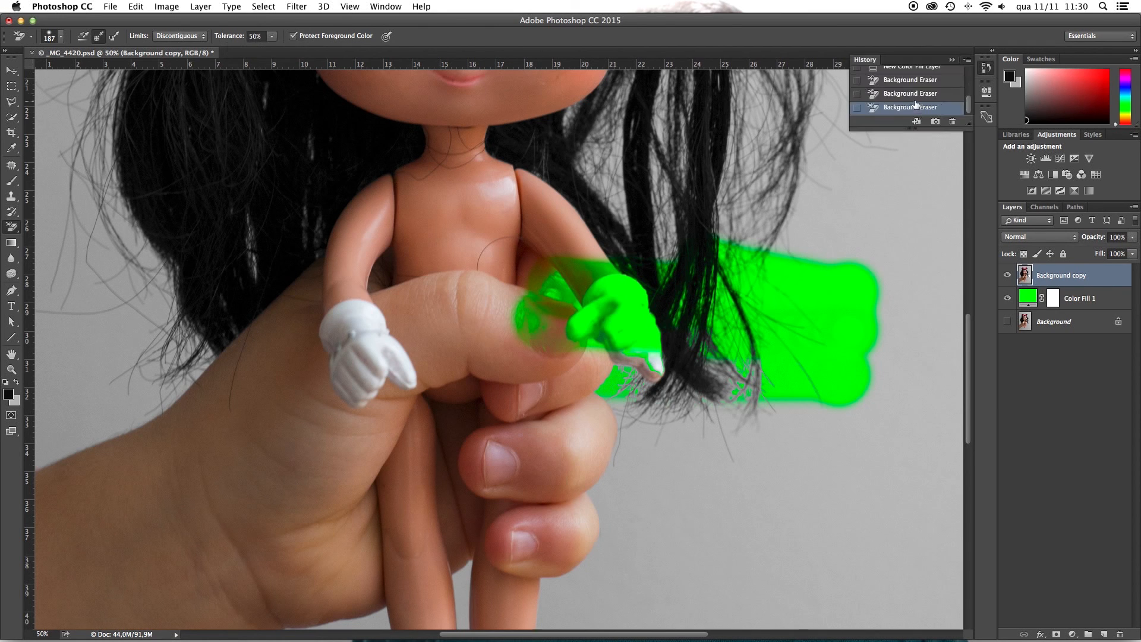
pyautogui.click(913, 68)
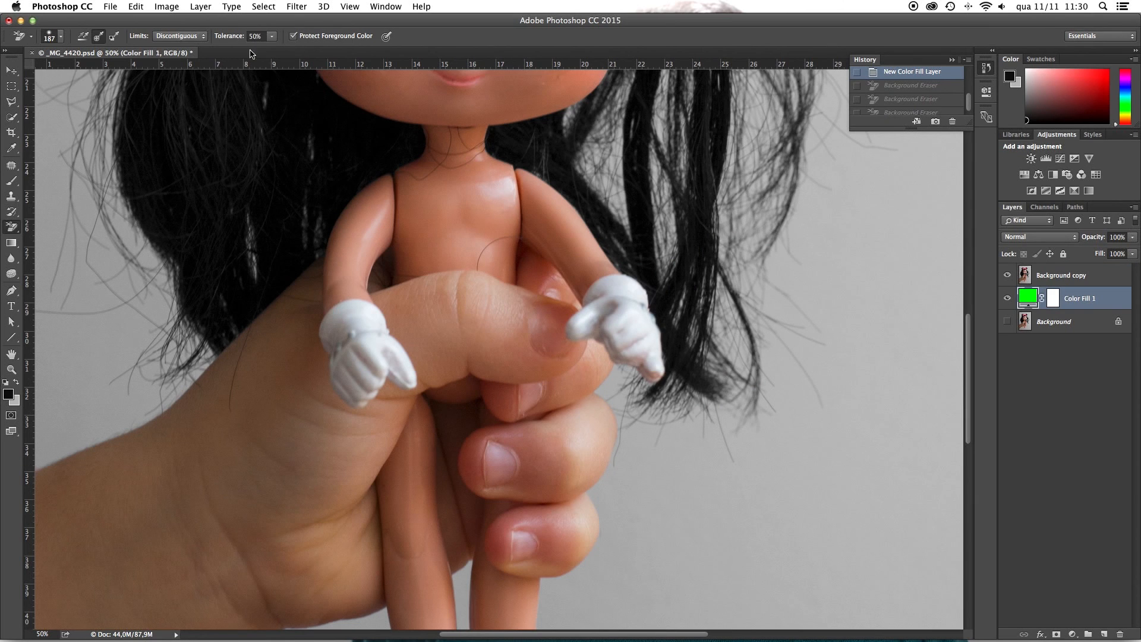
# Step: Load the Work Path outline of the doll and hand as a selection and invert it
pyautogui.press('super+0')
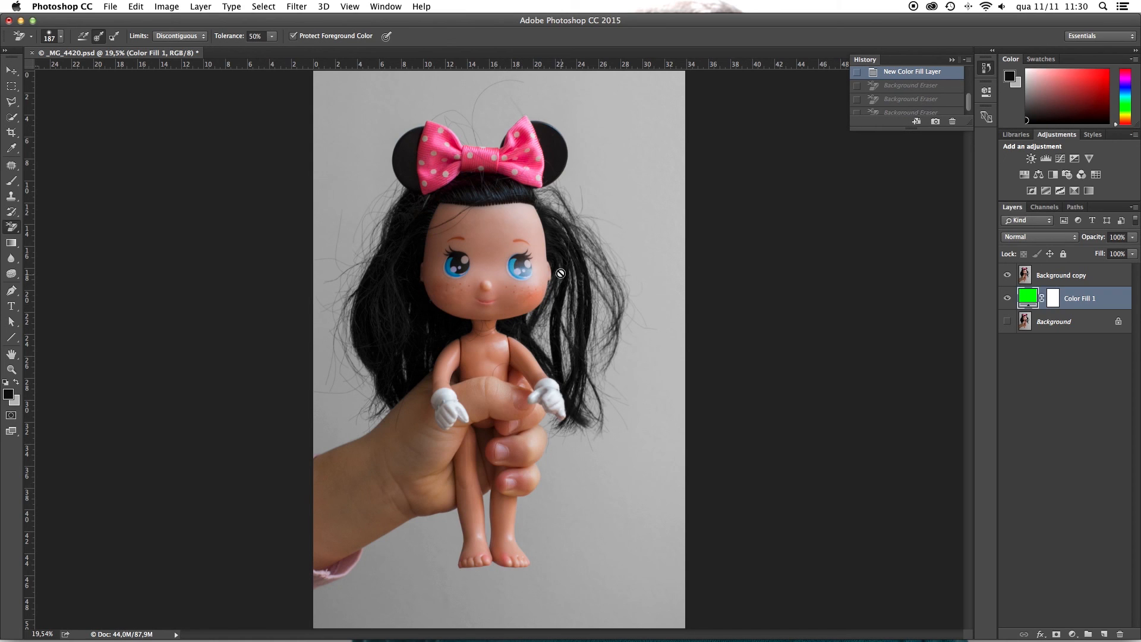
pyautogui.click(1076, 208)
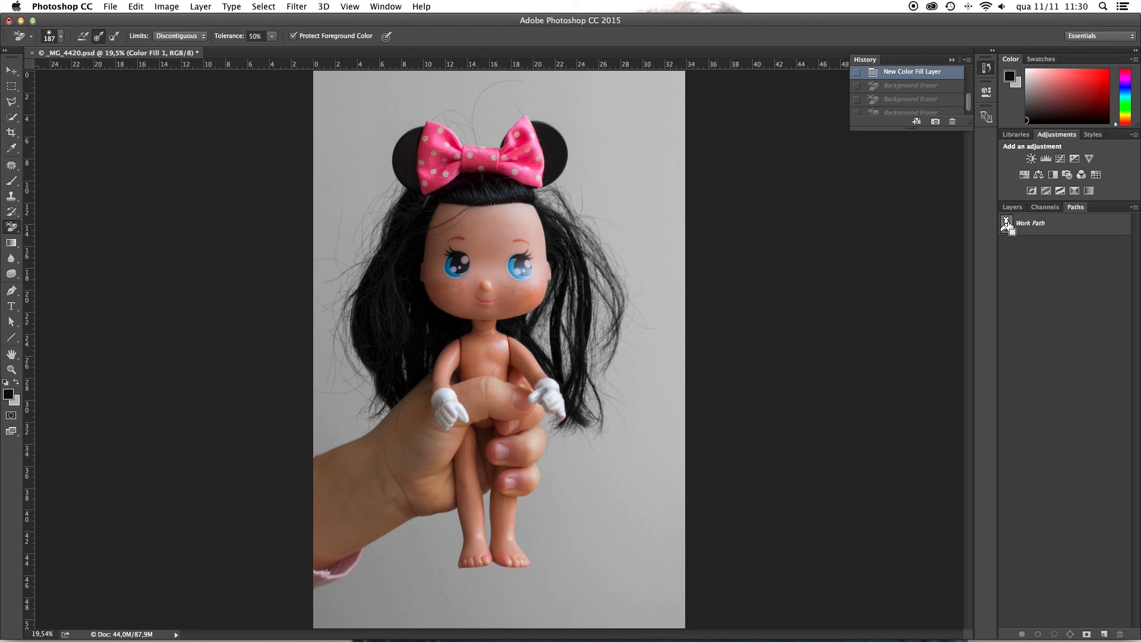
pyautogui.keyDown('super'); pyautogui.click(1006, 224); pyautogui.keyUp('super')
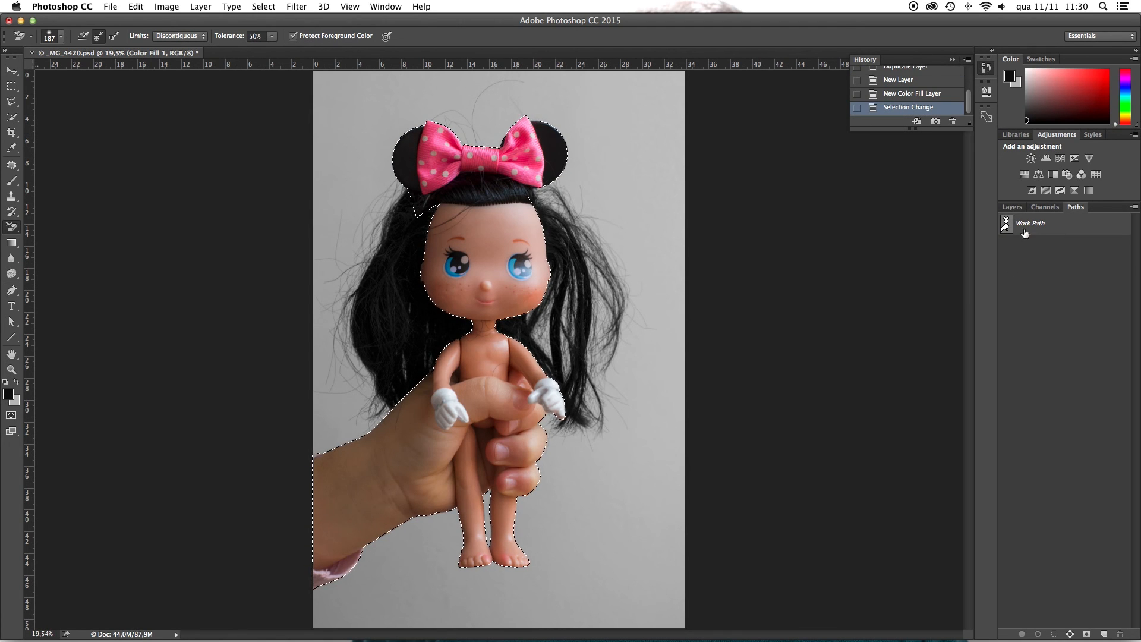
pyautogui.click(1010, 207)
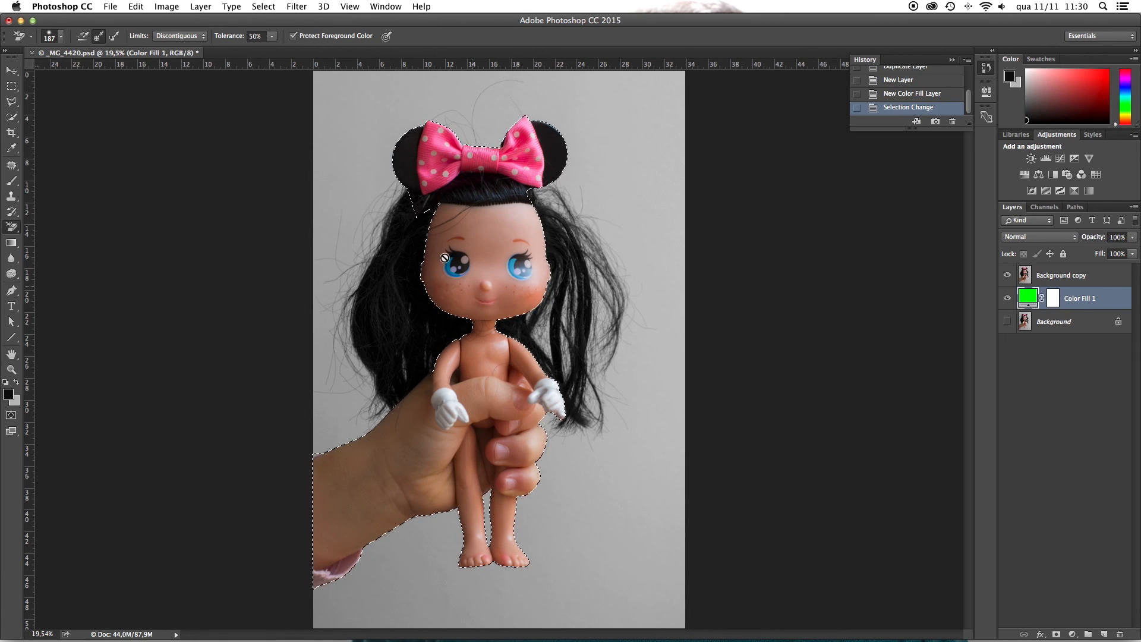
pyautogui.click(263, 7)
pyautogui.click(279, 56)
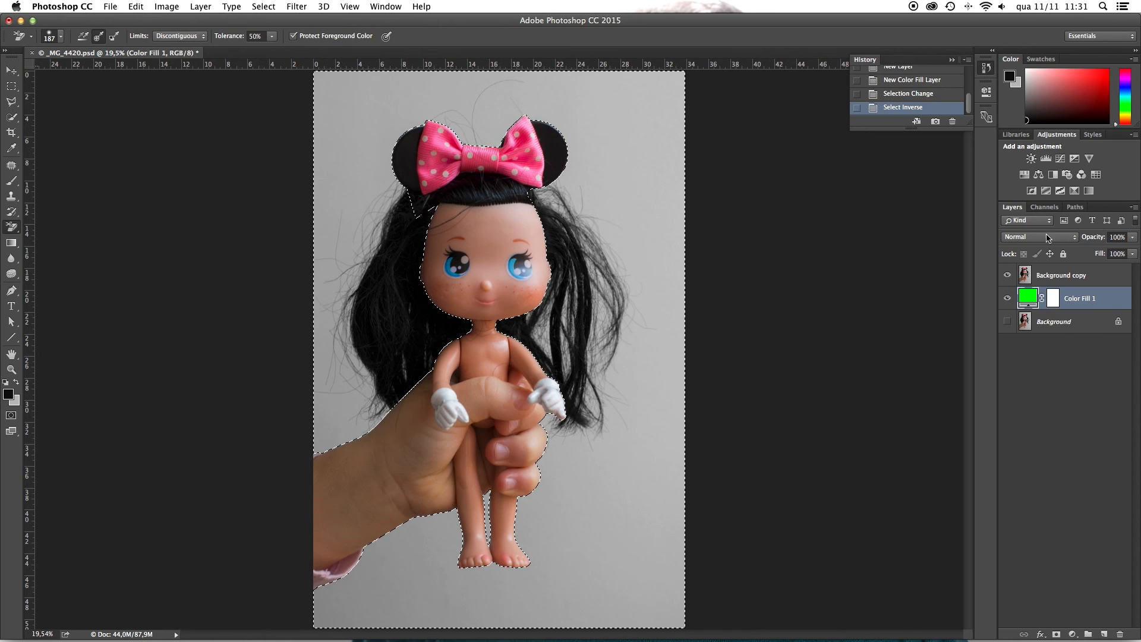
# Step: Erase the grey backdrop around the hair, ears and bow on the Background copy layer with the Background Eraser
pyautogui.click(1048, 274)
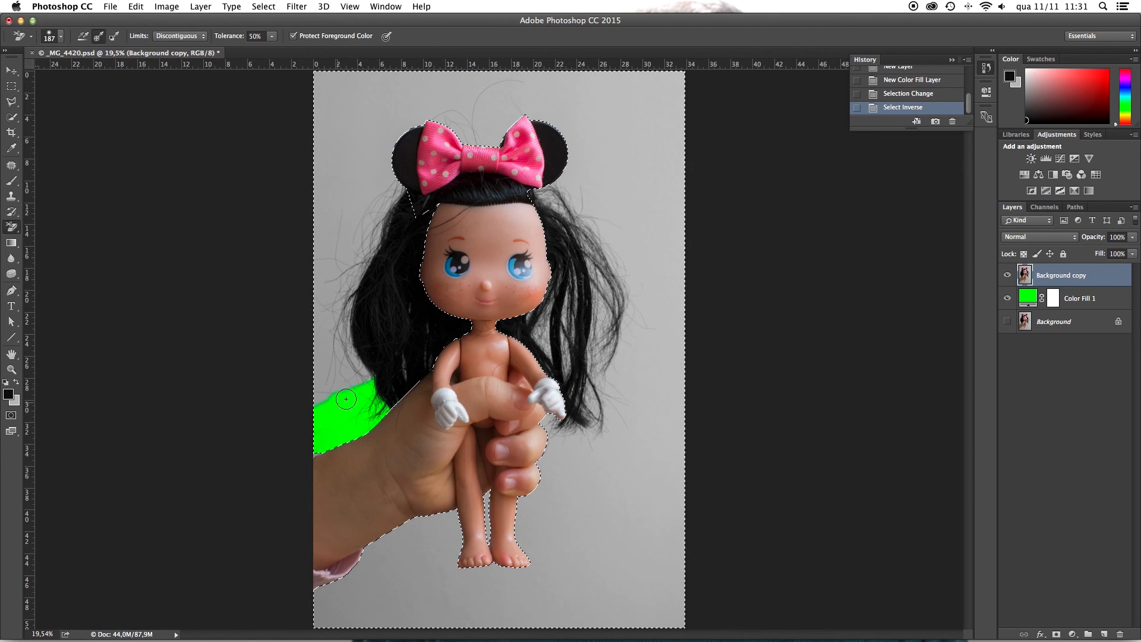
pyautogui.moveTo(360, 372); pyautogui.dragTo(325, 374)
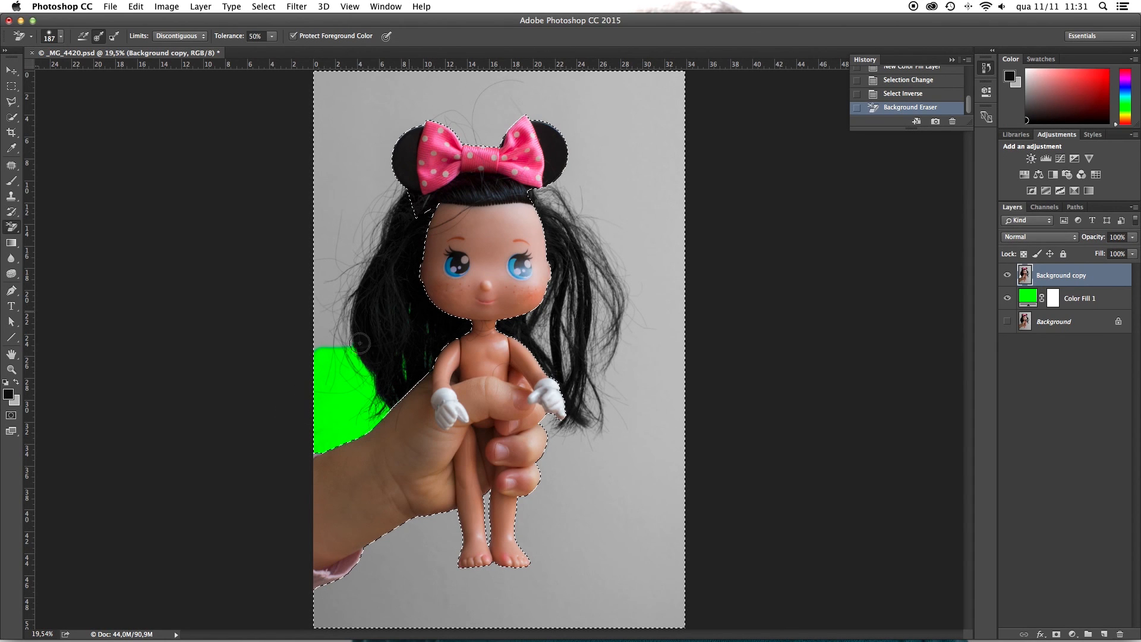
pyautogui.moveTo(321, 332); pyautogui.dragTo(326, 311)
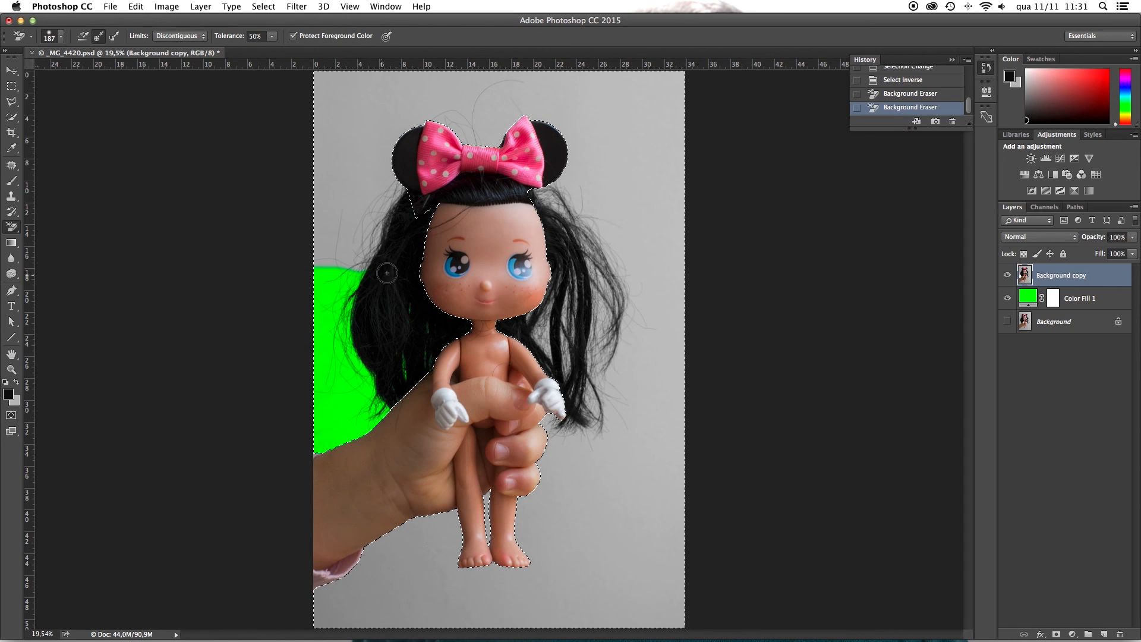
pyautogui.moveTo(389, 258); pyautogui.dragTo(363, 283)
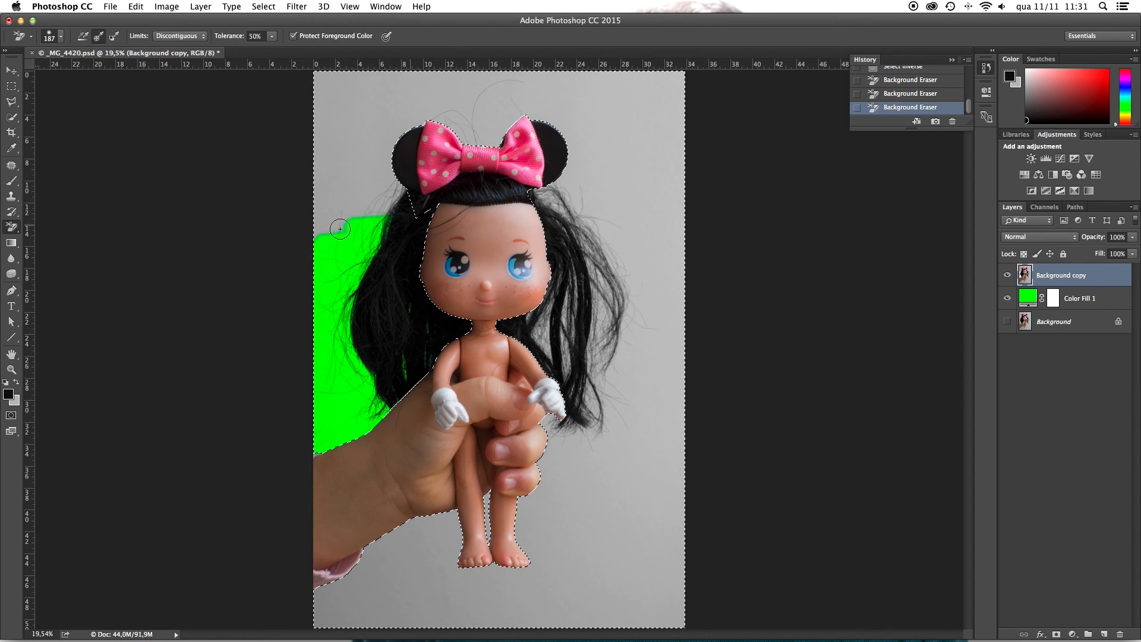
pyautogui.moveTo(332, 217); pyautogui.dragTo(362, 184)
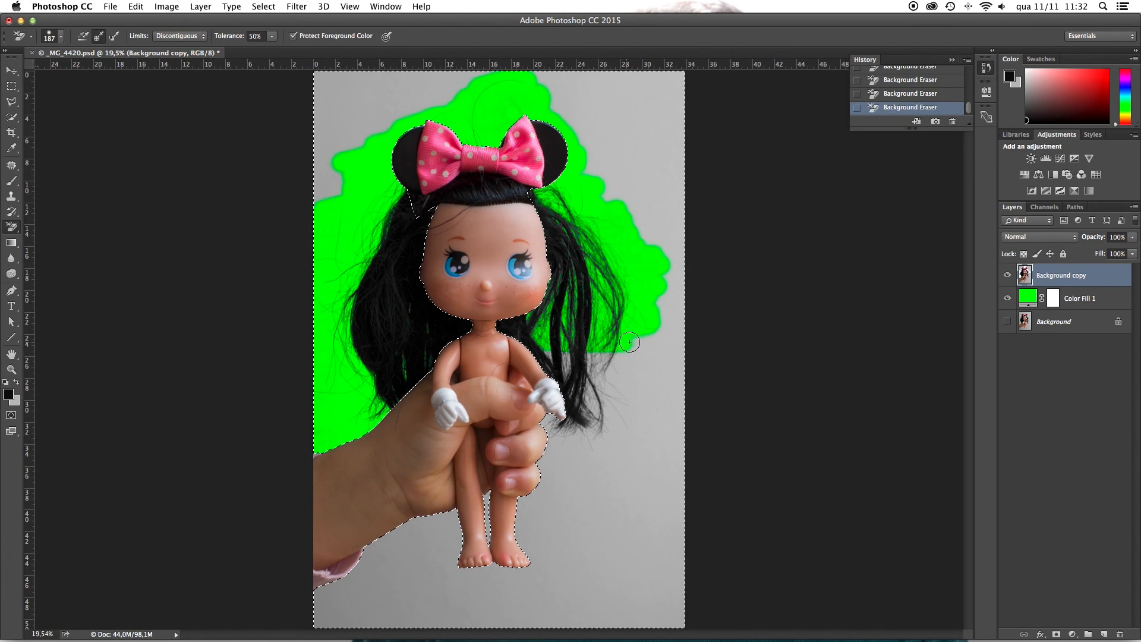
pyautogui.moveTo(624, 361); pyautogui.dragTo(602, 361)
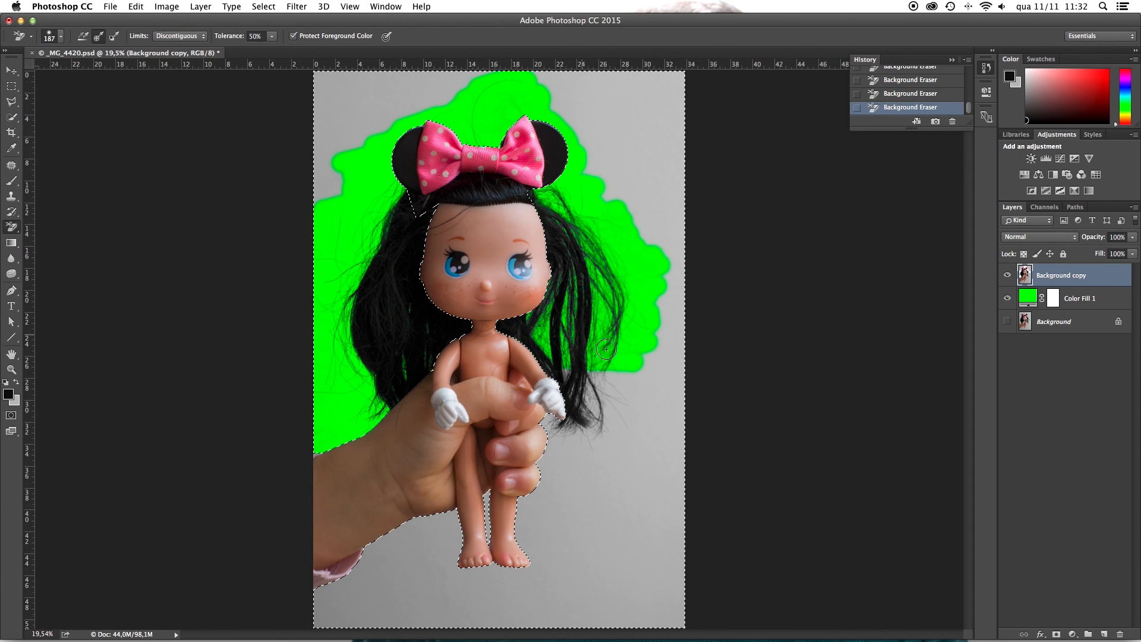
pyautogui.moveTo(543, 360)
pyautogui.mouseDown()
pyautogui.moveTo(572, 387)
pyautogui.moveTo(641, 384)
pyautogui.moveTo(648, 401)
pyautogui.moveTo(538, 417)
pyautogui.moveTo(626, 428)
pyautogui.moveTo(541, 433)
pyautogui.moveTo(614, 442)
pyautogui.moveTo(546, 451)
pyautogui.moveTo(575, 457)
pyautogui.mouseUp()
# Step: Outline the leftover grey backdrop above and to the right of the doll with the Polygonal Lasso, delete it, and deselect
pyautogui.press('l')
pyautogui.press('super+d')
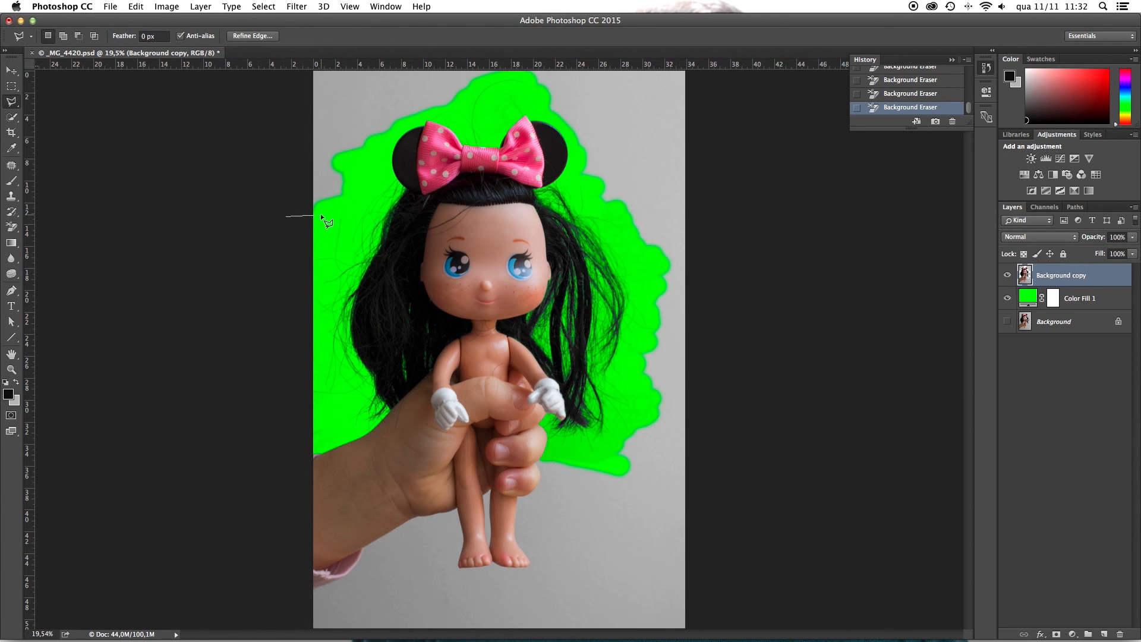
pyautogui.click(405, 126)
pyautogui.click(630, 249)
pyautogui.click(553, 451)
pyautogui.click(565, 498)
pyautogui.click(788, 551)
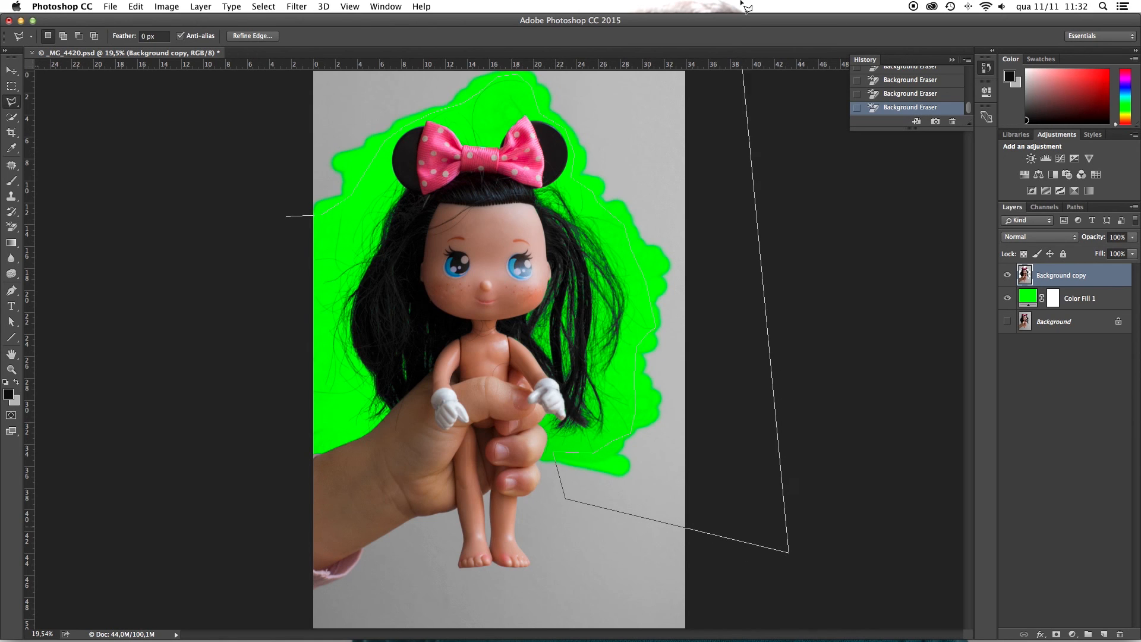
pyautogui.click(711, 69)
pyautogui.click(297, 70)
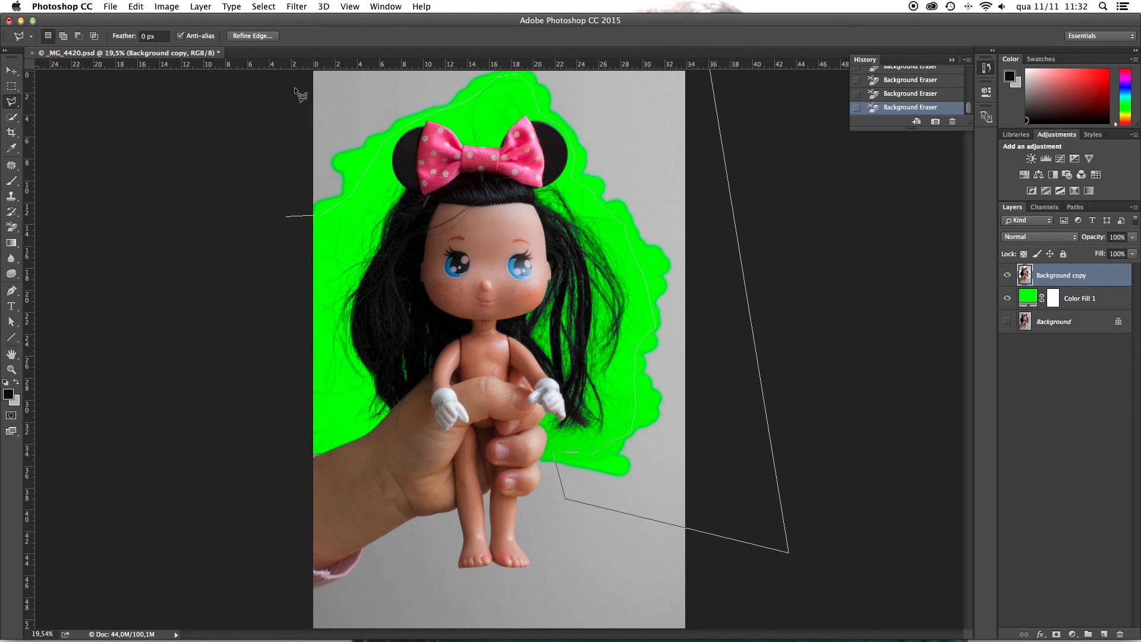
pyautogui.click(286, 216)
pyautogui.press('BackSpace')
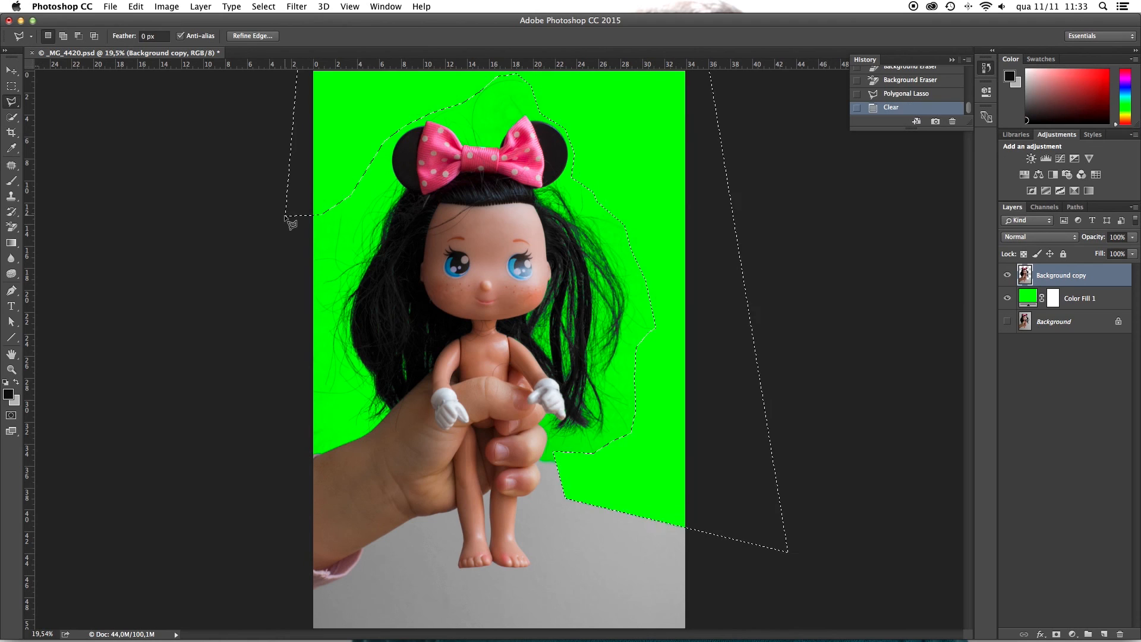
pyautogui.press('super+d')
# Step: Select everything outside the doll and hand by loading the Work Path as a selection and inverting it
pyautogui.press('m')
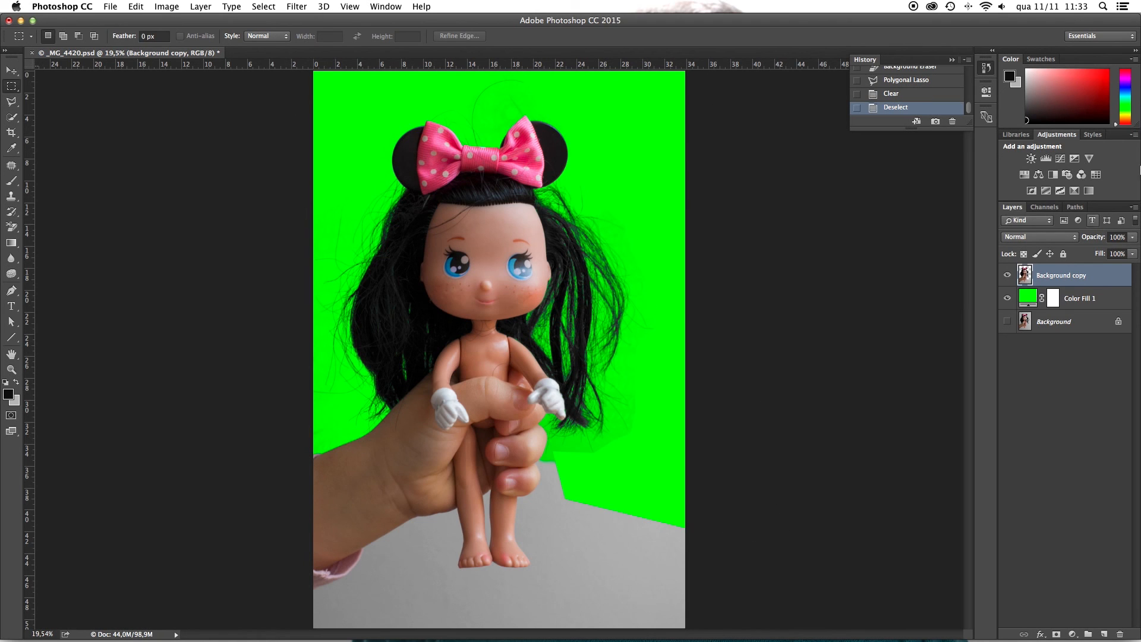
pyautogui.click(1075, 207)
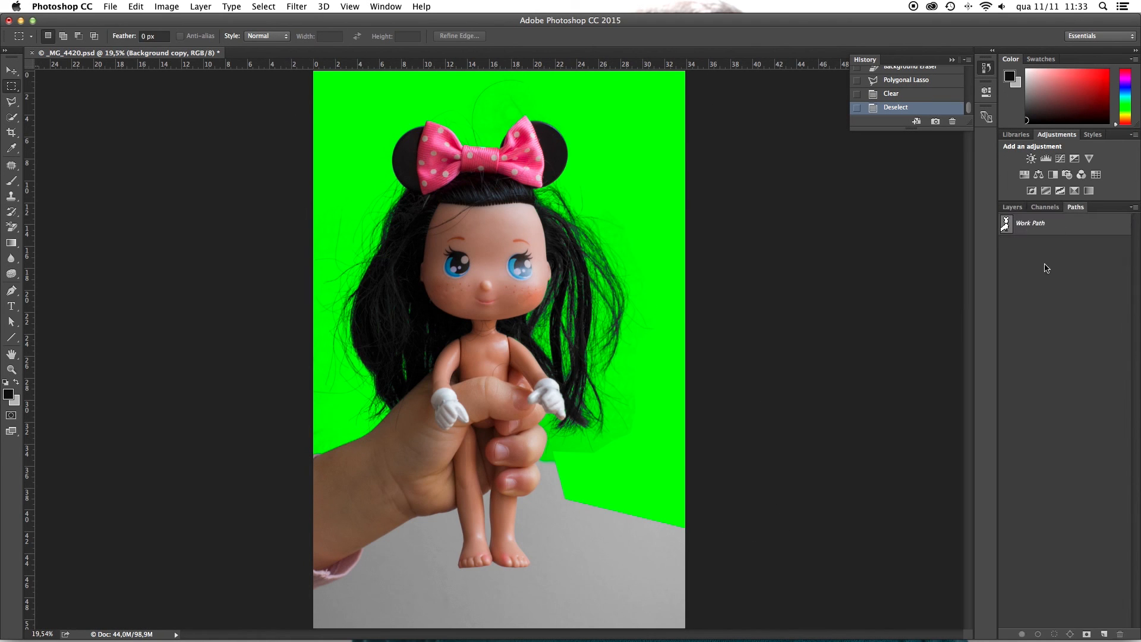
pyautogui.keyDown('super'); pyautogui.click(1007, 226); pyautogui.keyUp('super')
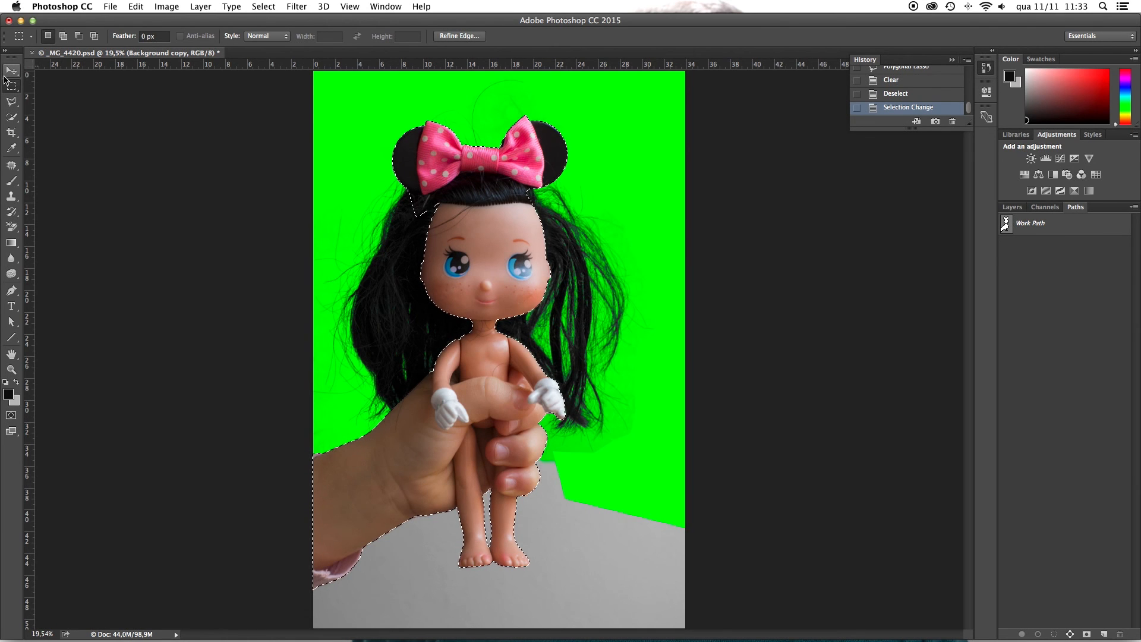
pyautogui.press('shift+super+i')
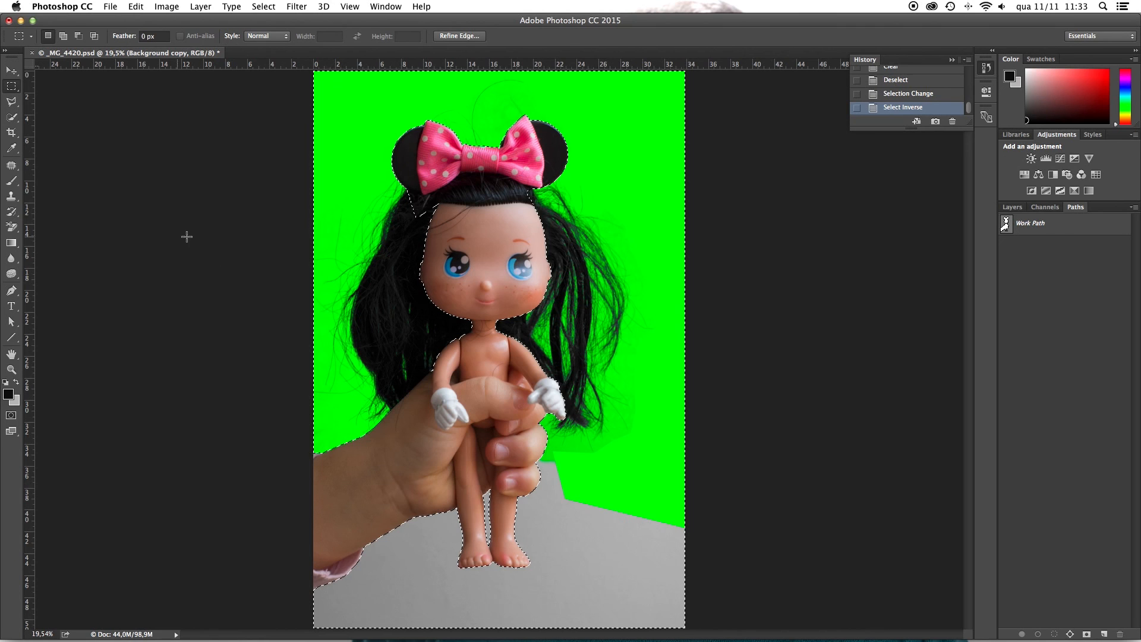
pyautogui.press('alt')
pyautogui.moveTo(293, 466); pyautogui.dragTo(969, 21)
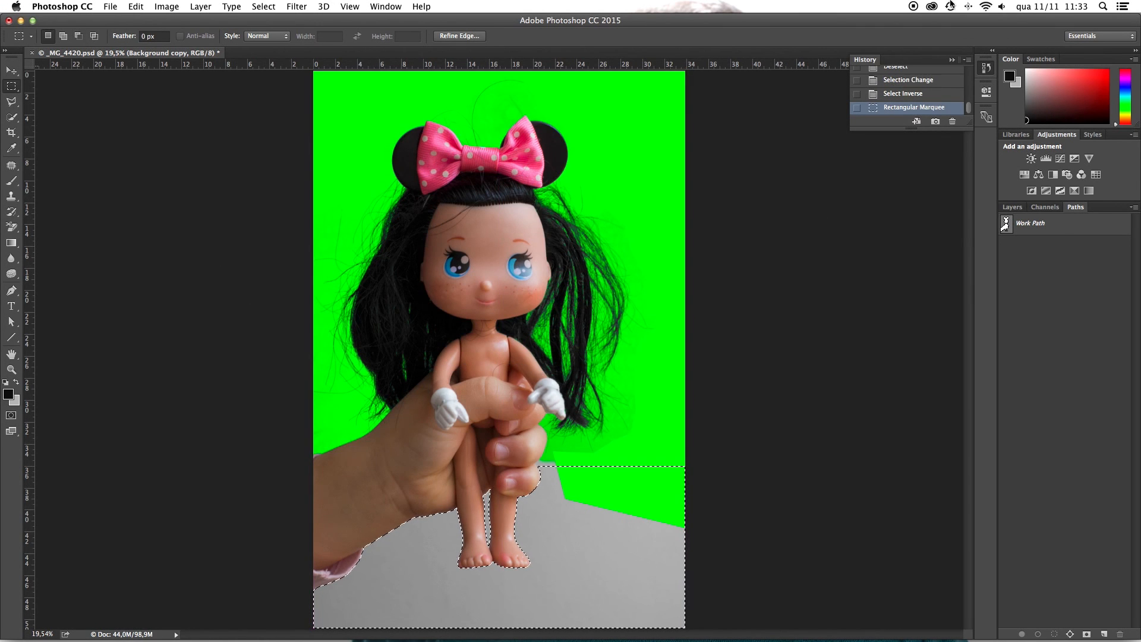
pyautogui.press('super+z')
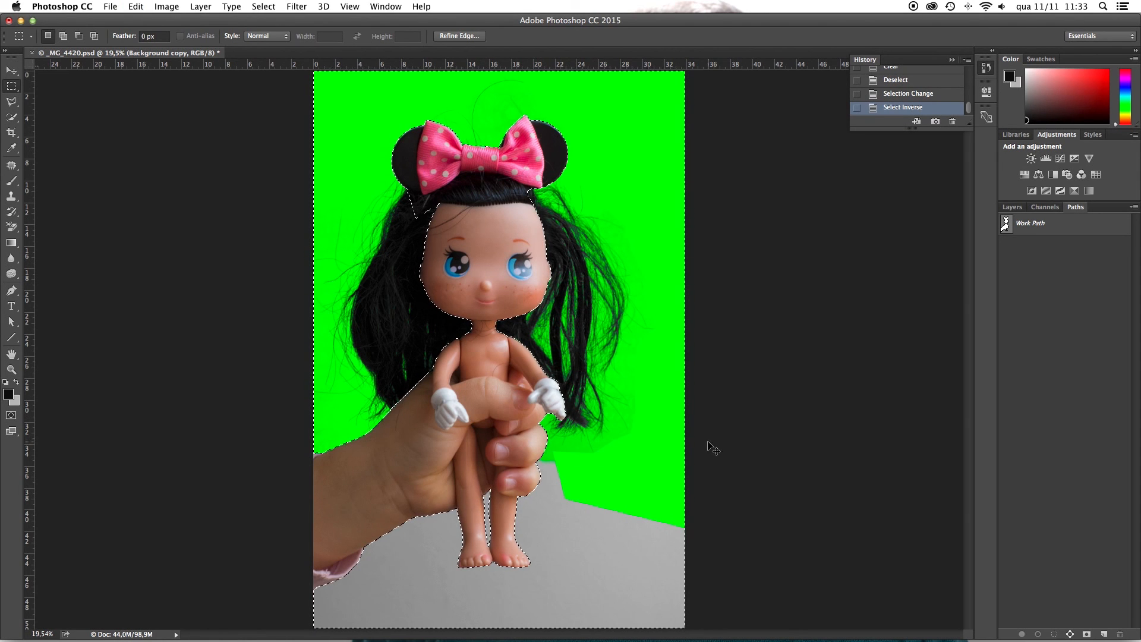
# Step: Subtract the area above the remaining grey backdrop from the selection with a rectangular marquee, delete that backdrop, and deselect
pyautogui.moveTo(696, 454); pyautogui.dragTo(119, 170)
pyautogui.press('Delete')
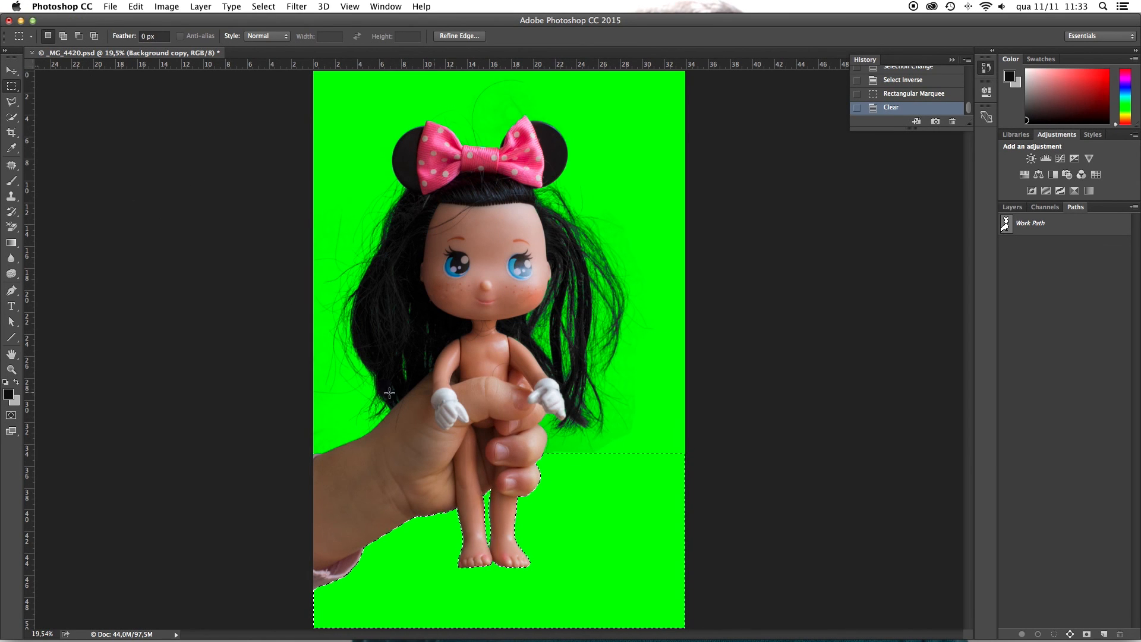
pyautogui.press('super+d')
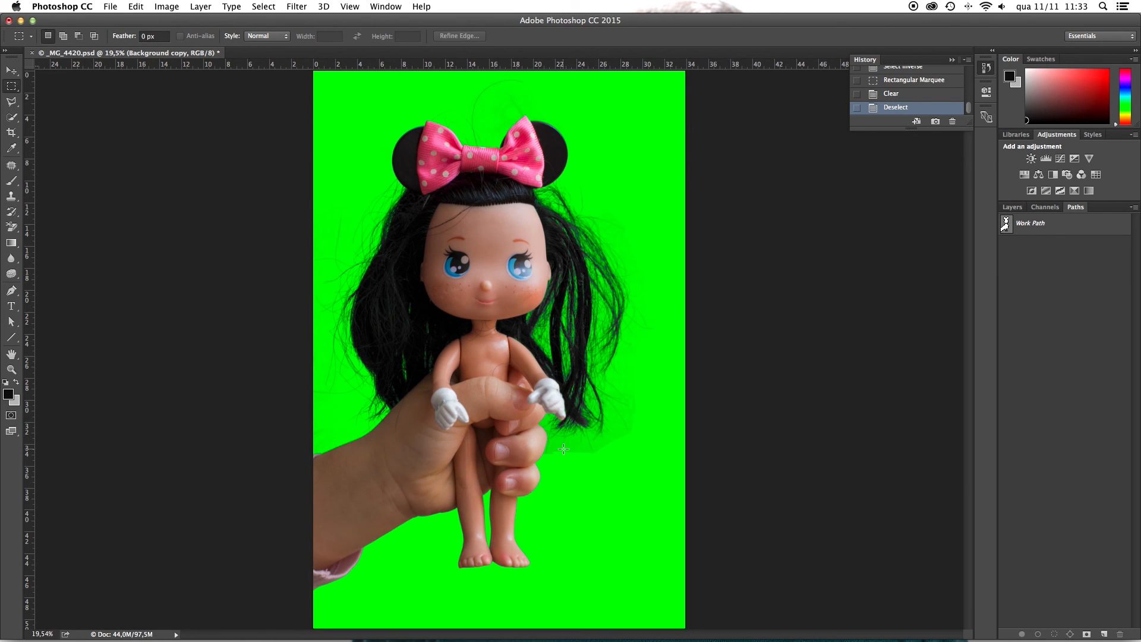
# Step: Switch to the Background Eraser, reload the Work Path as a selection, and invert the selection
pyautogui.click(15, 231)
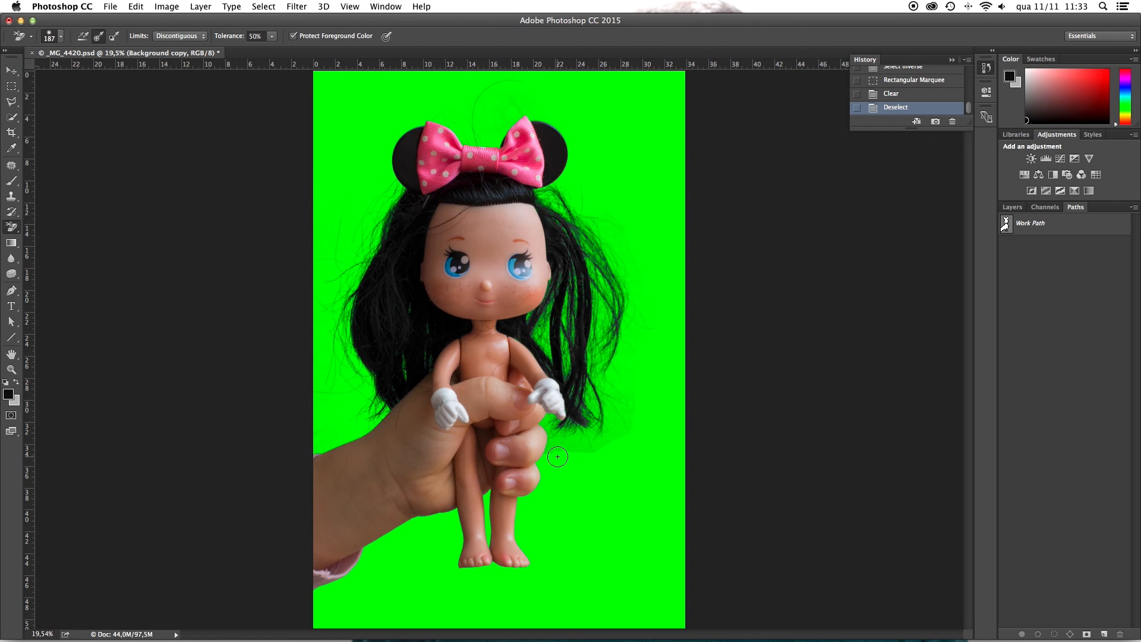
pyautogui.keyDown('super'); pyautogui.click(1006, 225); pyautogui.keyUp('super')
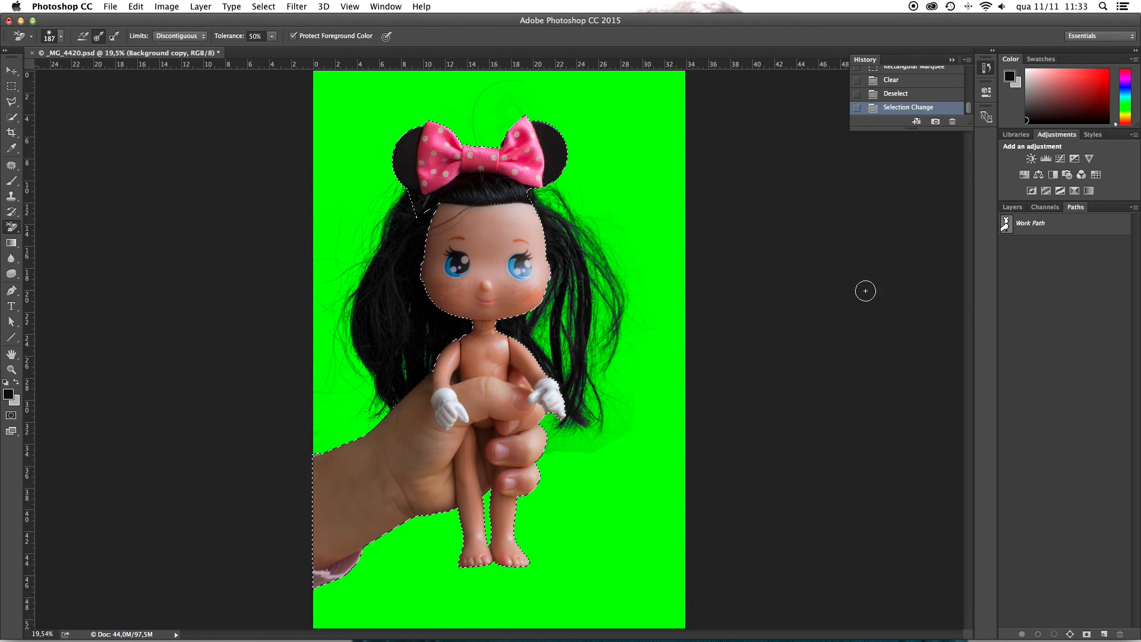
pyautogui.press('shift+super+i')
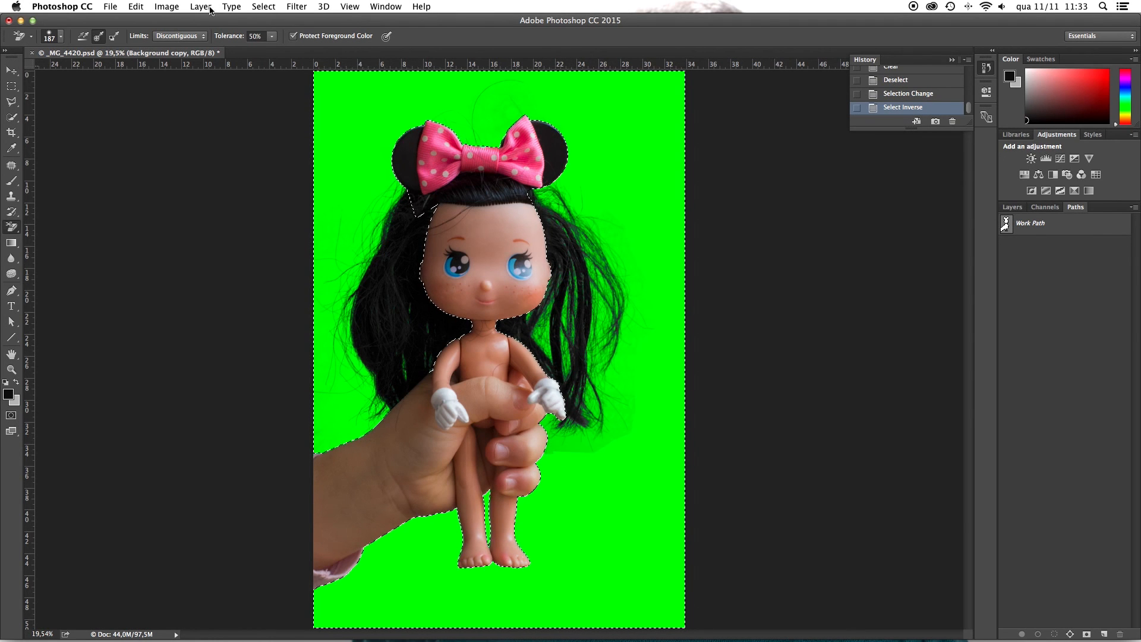
# Step: Set the Background Eraser tolerance to 80% and erase the faint grey residue beside the hand, below the doll's hair
pyautogui.click(261, 36)
pyautogui.write('80')
pyautogui.click(615, 443)
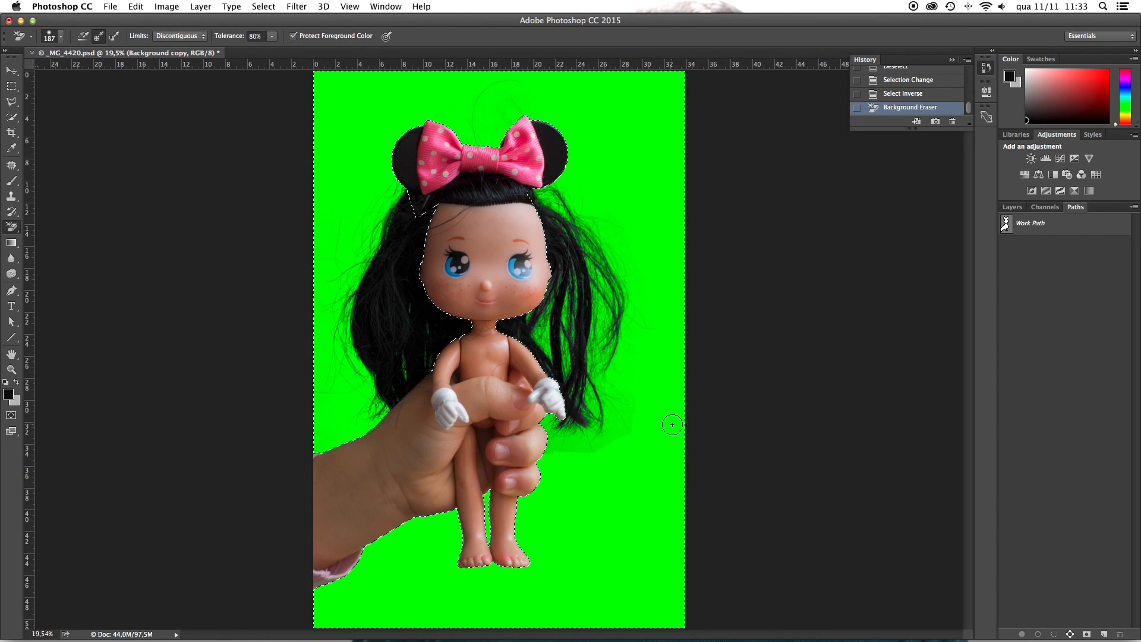
pyautogui.click(1013, 207)
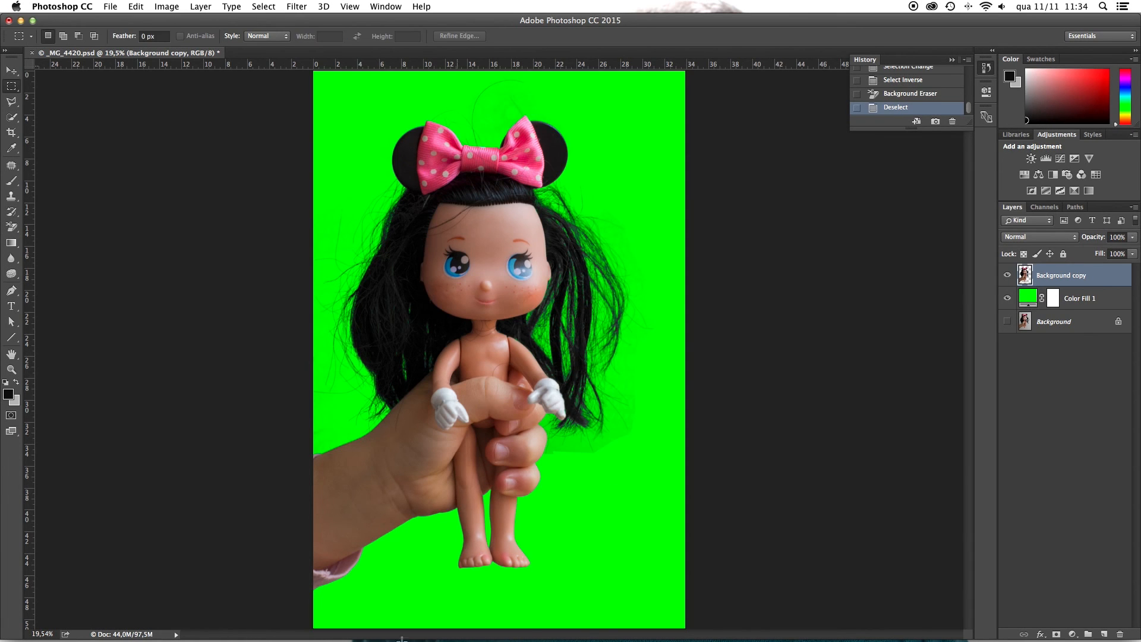
# Step: Place Background.jpg from the background eraser tool folder into the document and move its layer directly below Background copy
pyautogui.moveTo(218, 637)
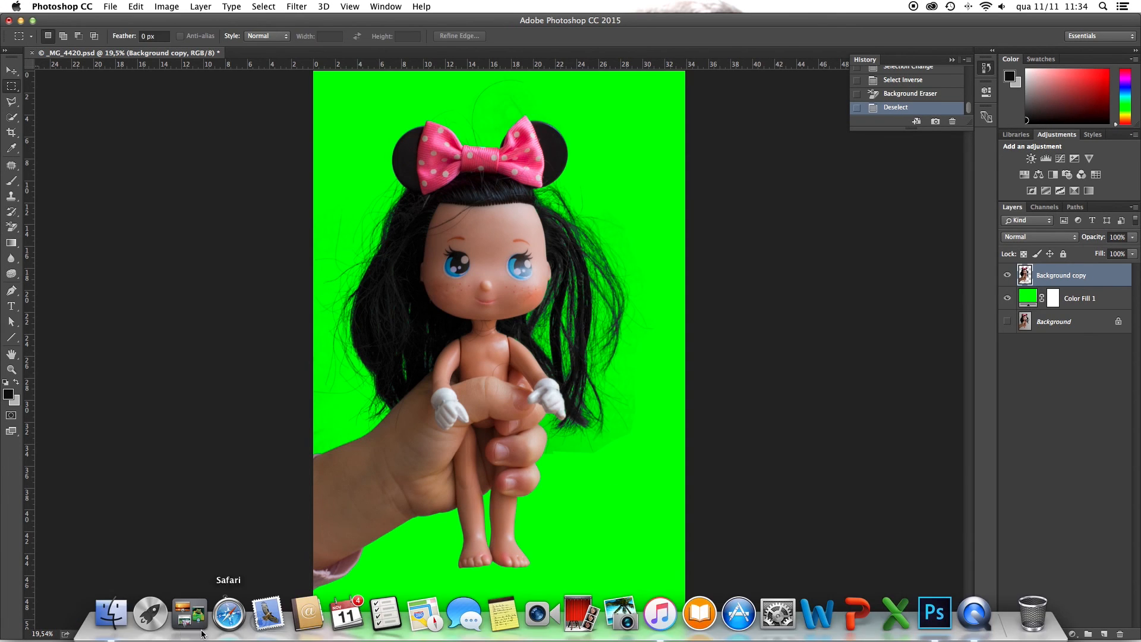
pyautogui.click(108, 616)
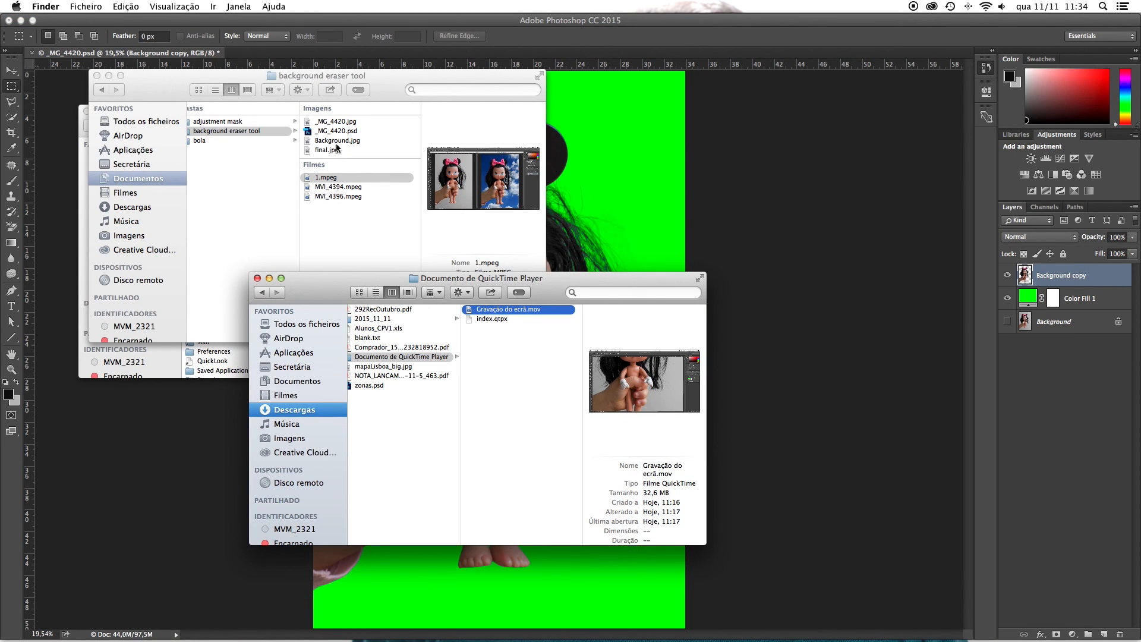
pyautogui.moveTo(337, 141)
pyautogui.mouseDown()
pyautogui.moveTo(618, 99)
pyautogui.moveTo(631, 121)
pyautogui.mouseUp()
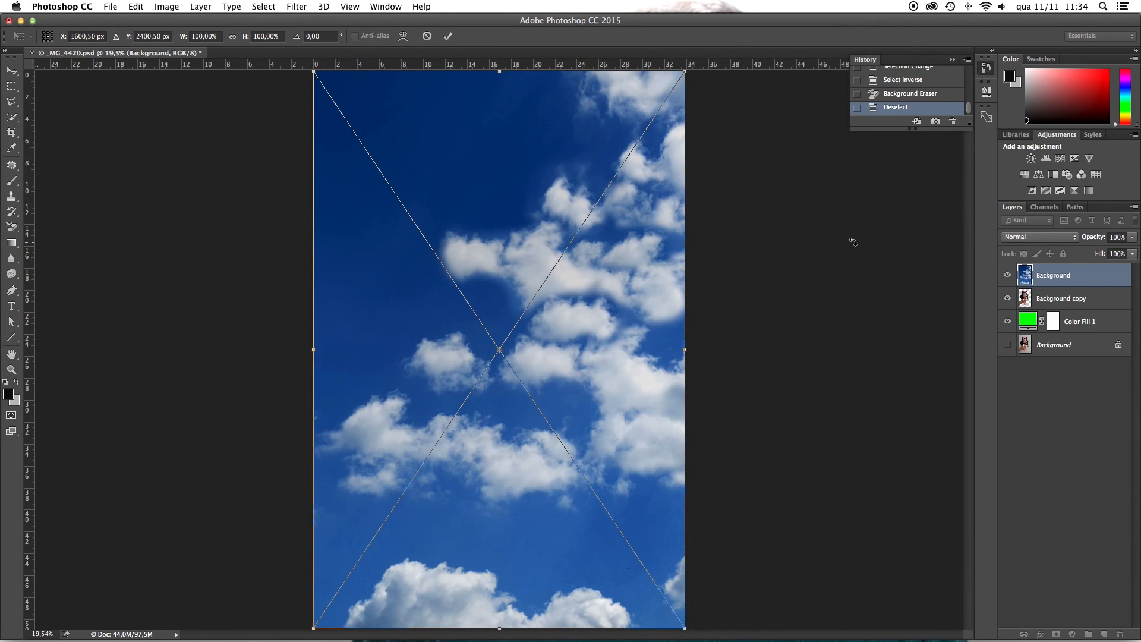
pyautogui.press('m')
pyautogui.press('Return')
pyautogui.moveTo(1064, 276); pyautogui.dragTo(1070, 309)
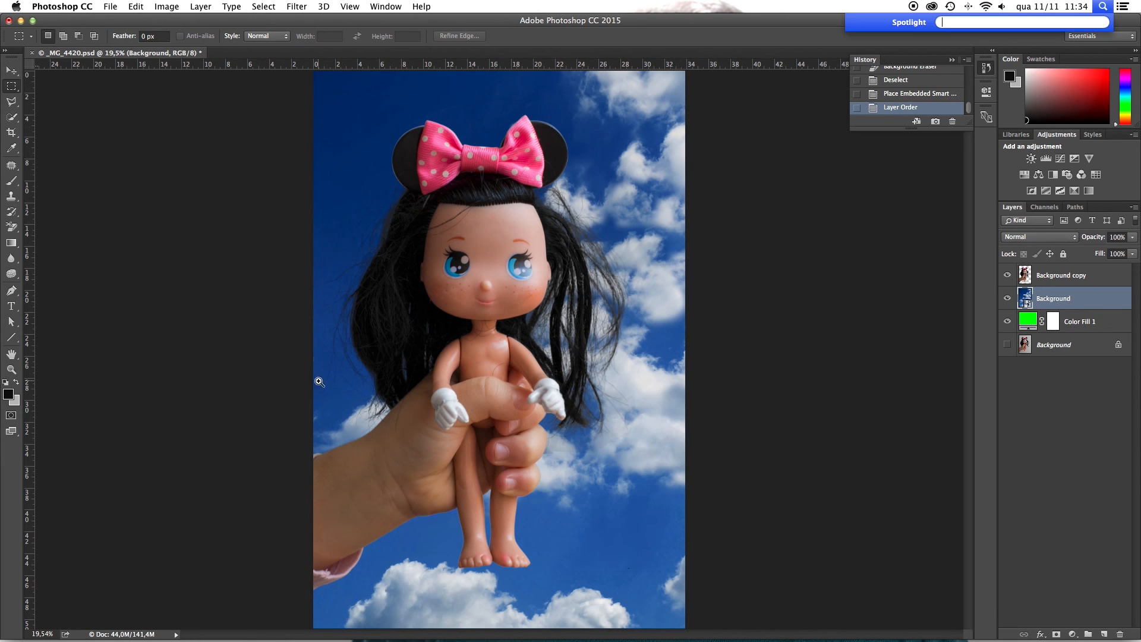
# Step: Examine at 200% how the fine hair edges and the gaps between strands blend with the sky background
pyautogui.keyDown('super'); pyautogui.click(328, 356); pyautogui.keyUp('super')
pyautogui.keyDown('super'); pyautogui.click(355, 367); pyautogui.keyUp('super')
pyautogui.keyDown('super'); pyautogui.click(357, 367); pyautogui.keyUp('super')
pyautogui.keyDown('super'); pyautogui.click(356, 367); pyautogui.keyUp('super')
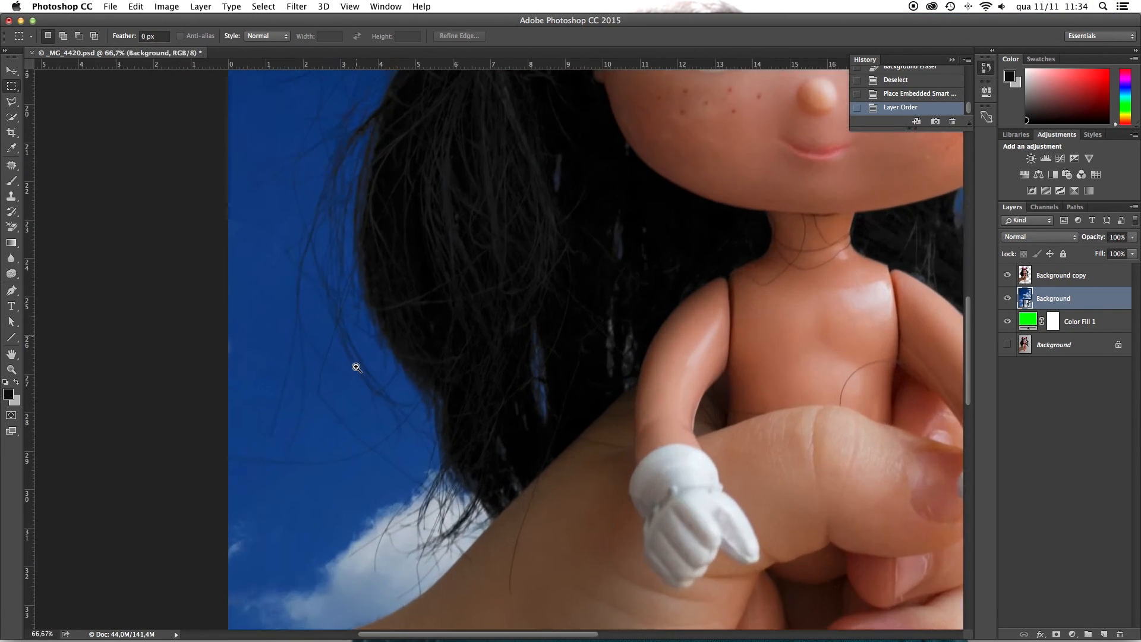
pyautogui.keyDown('super'); pyautogui.click(356, 367); pyautogui.keyUp('super')
pyautogui.keyDown('super'); pyautogui.click(356, 366); pyautogui.keyUp('super')
pyautogui.scroll(10, 331, 286)
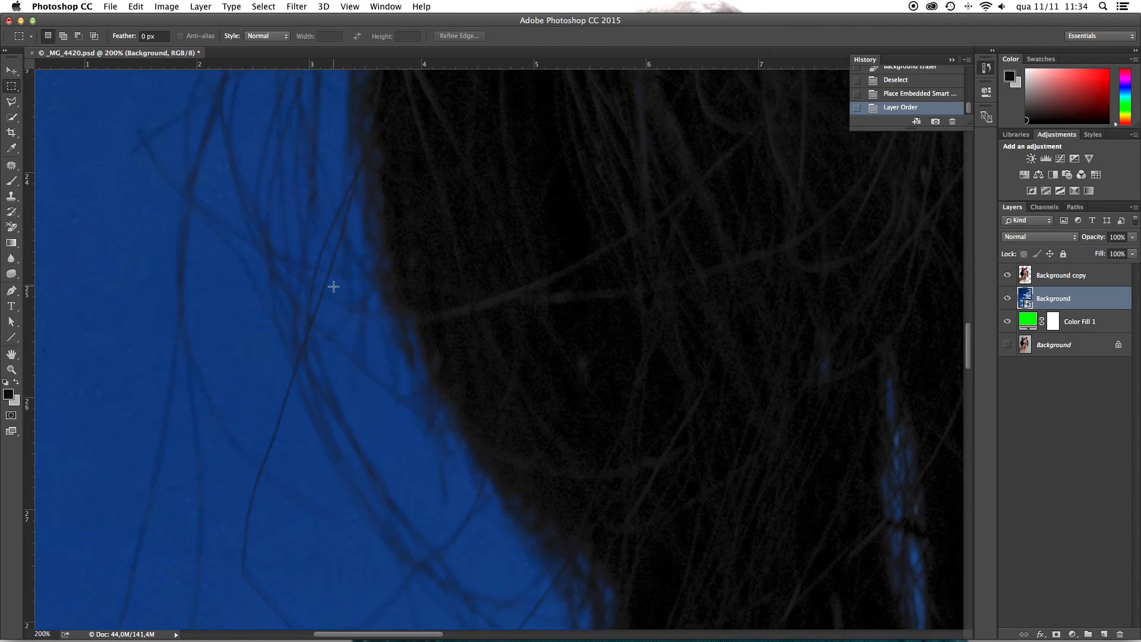
pyautogui.scroll(3, 301, 271)
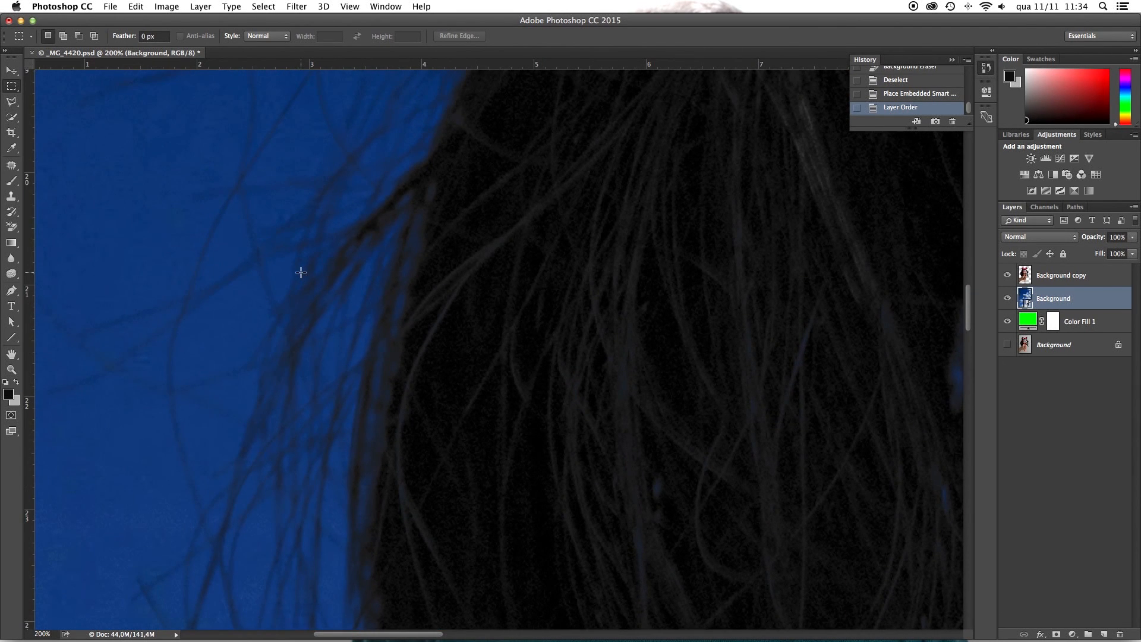
pyautogui.scroll(-8, 682, 428)
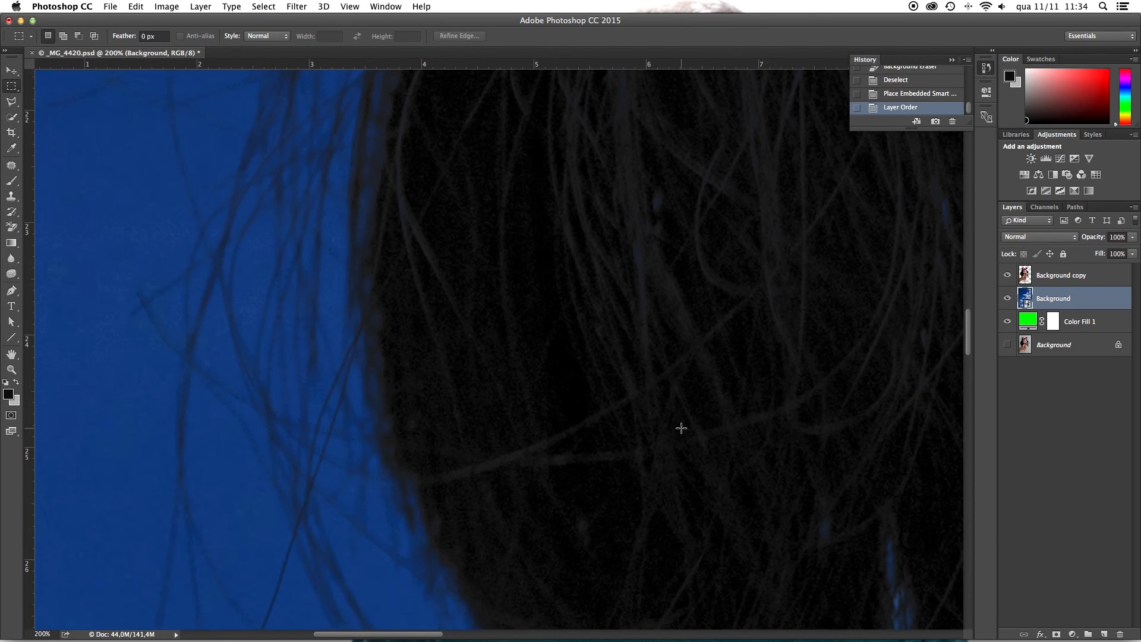
pyautogui.hscroll(5, 682, 428)
pyautogui.scroll(-5, 675, 452)
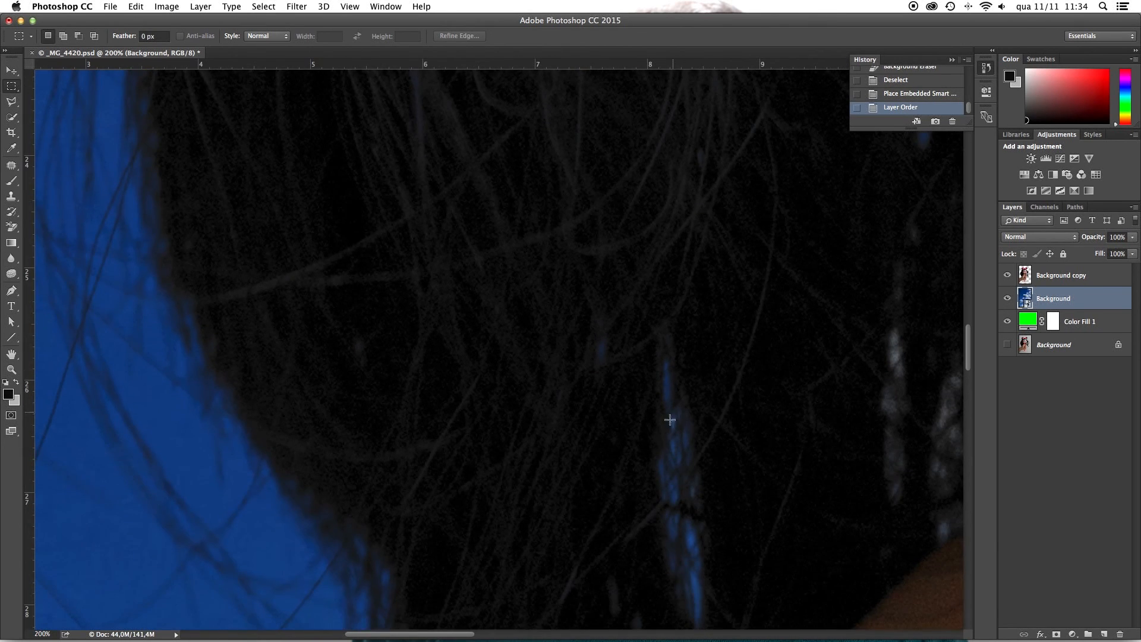
pyautogui.scroll(8, 820, 377)
pyautogui.hscroll(4, 820, 377)
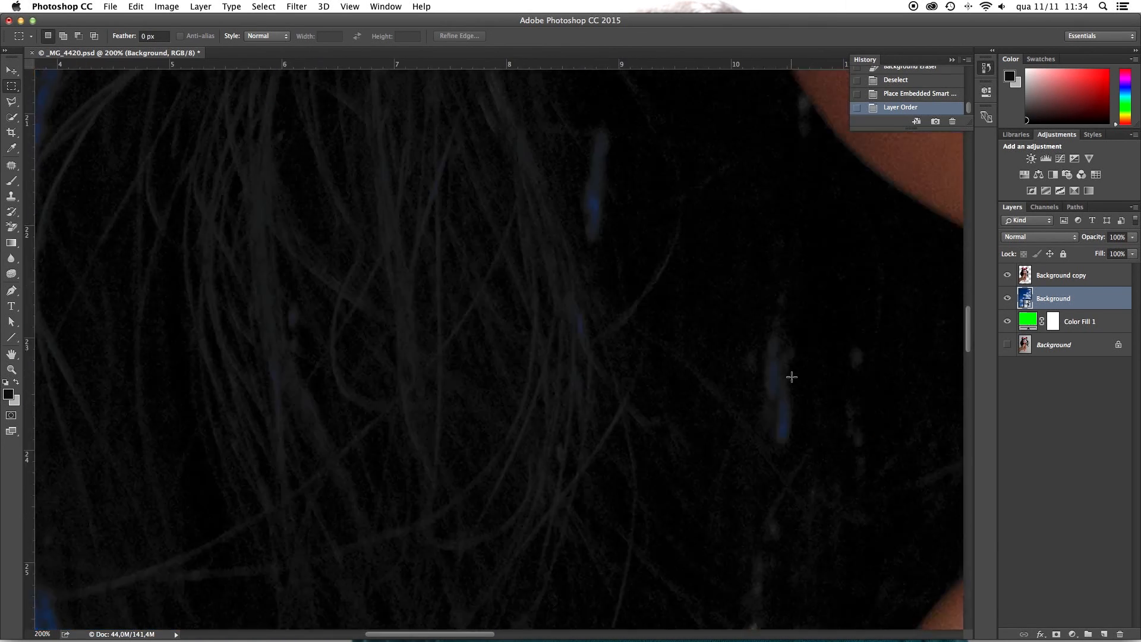
pyautogui.scroll(4, 792, 377)
pyautogui.scroll(-5, 780, 541)
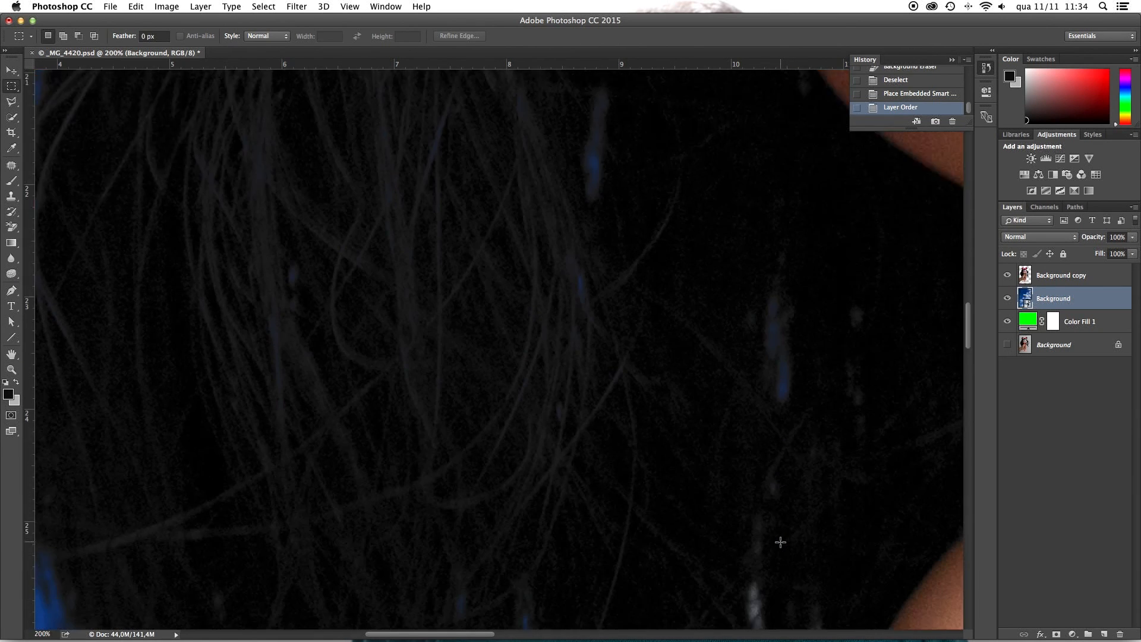
pyautogui.scroll(-9, 781, 541)
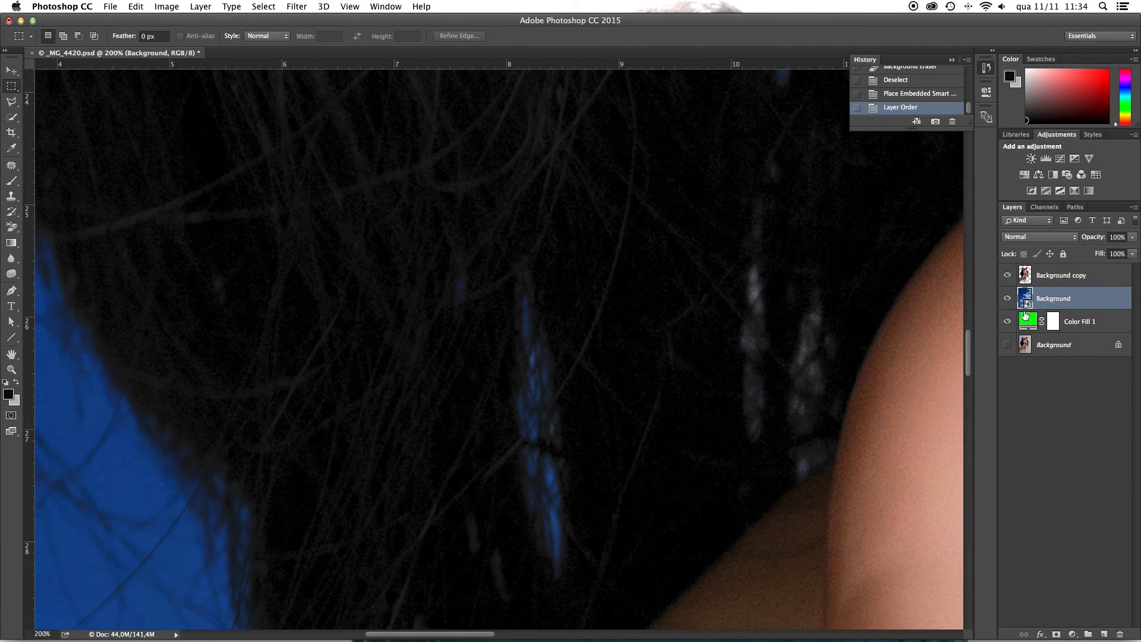
# Step: Compare the hair gaps with the sky layer hidden and shown, and check the lower strands against the cloud
pyautogui.click(1008, 299)
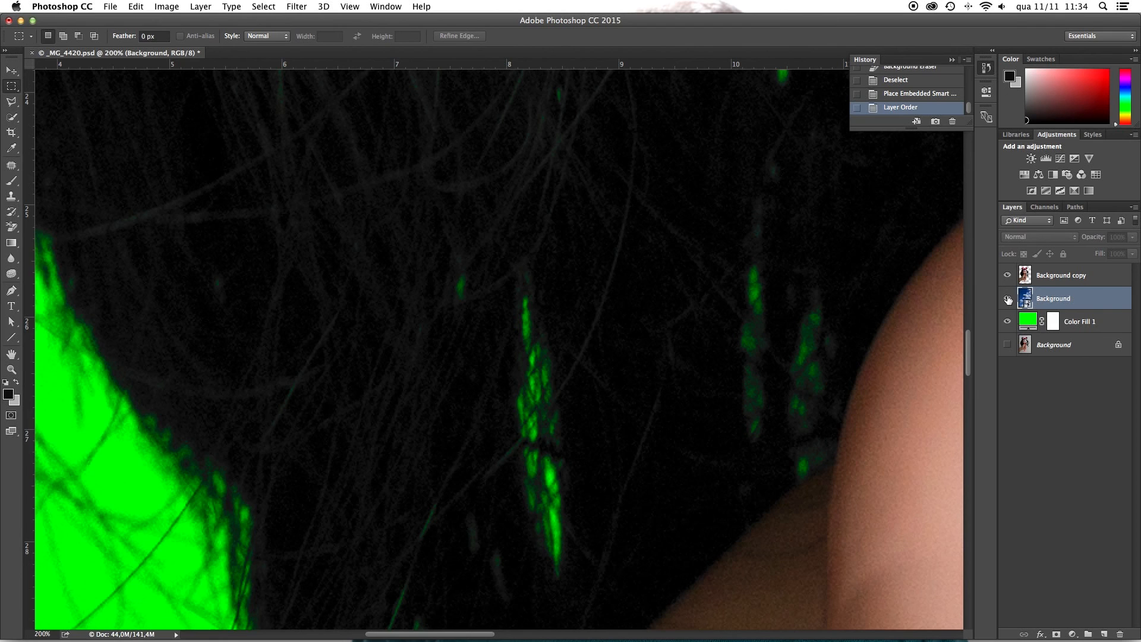
pyautogui.click(1008, 299)
pyautogui.scroll(-9, 599, 353)
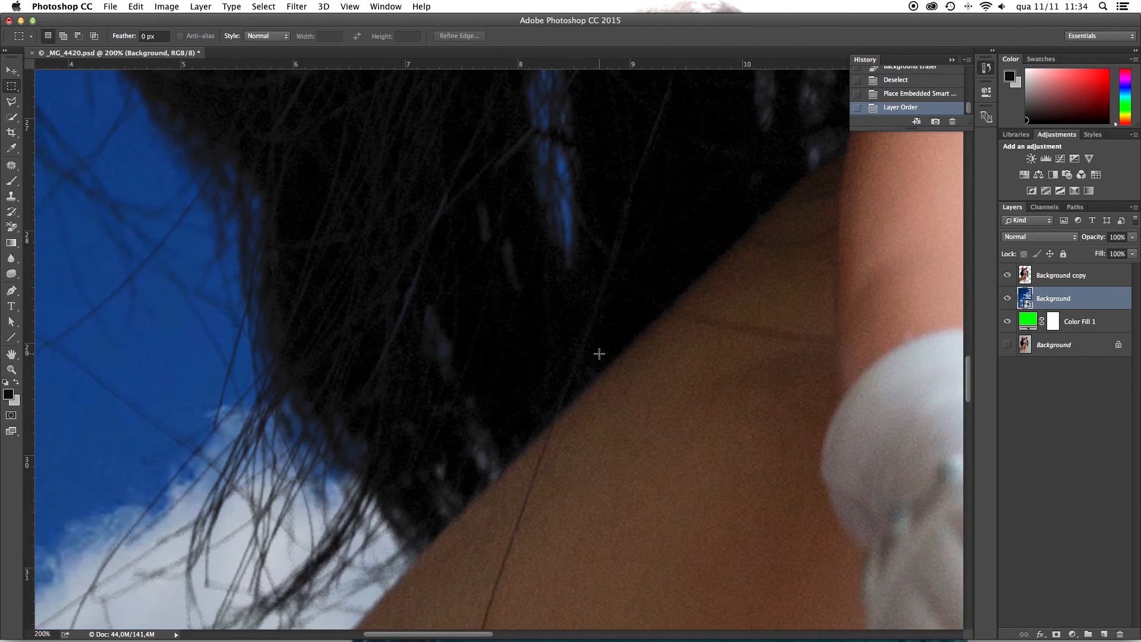
pyautogui.scroll(-9, 600, 353)
pyautogui.hscroll(-6, 268, 309)
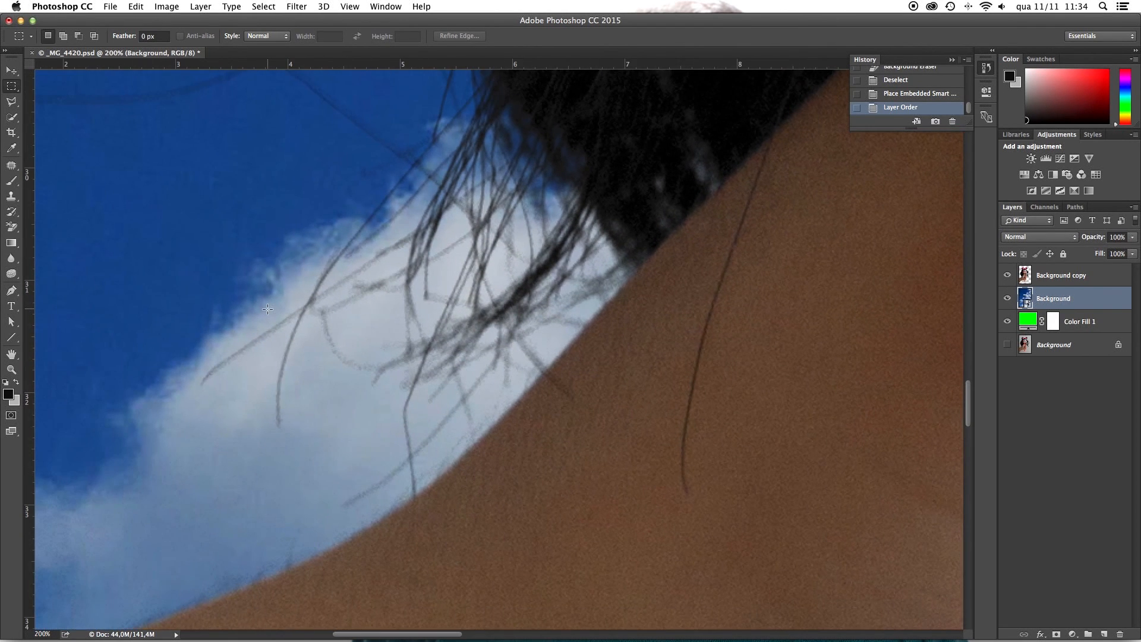
pyautogui.press('super+0')
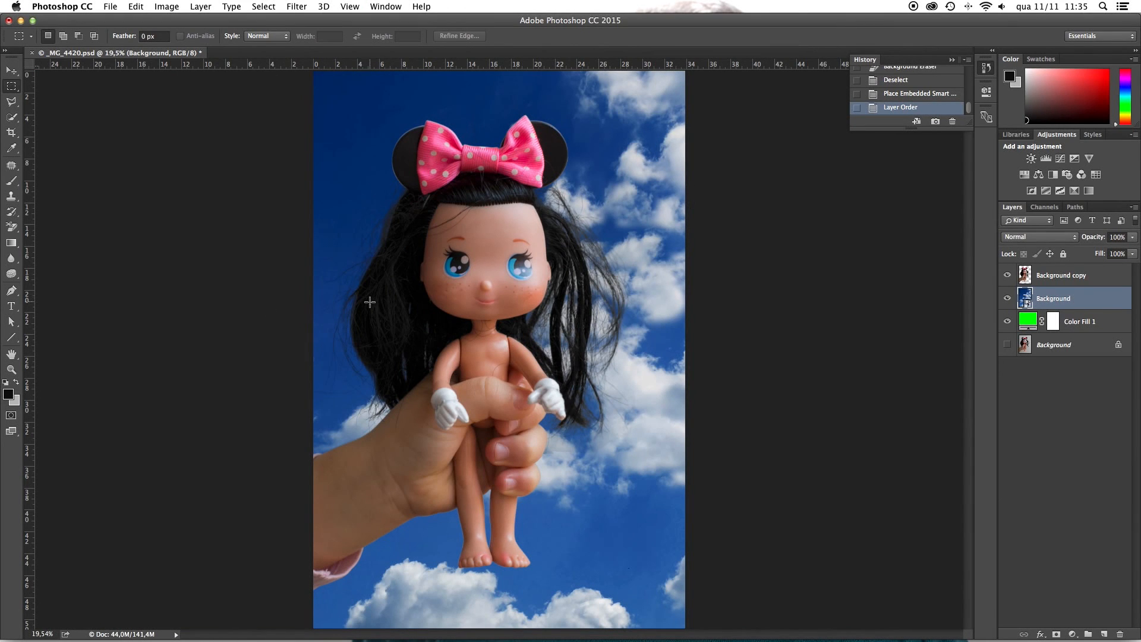